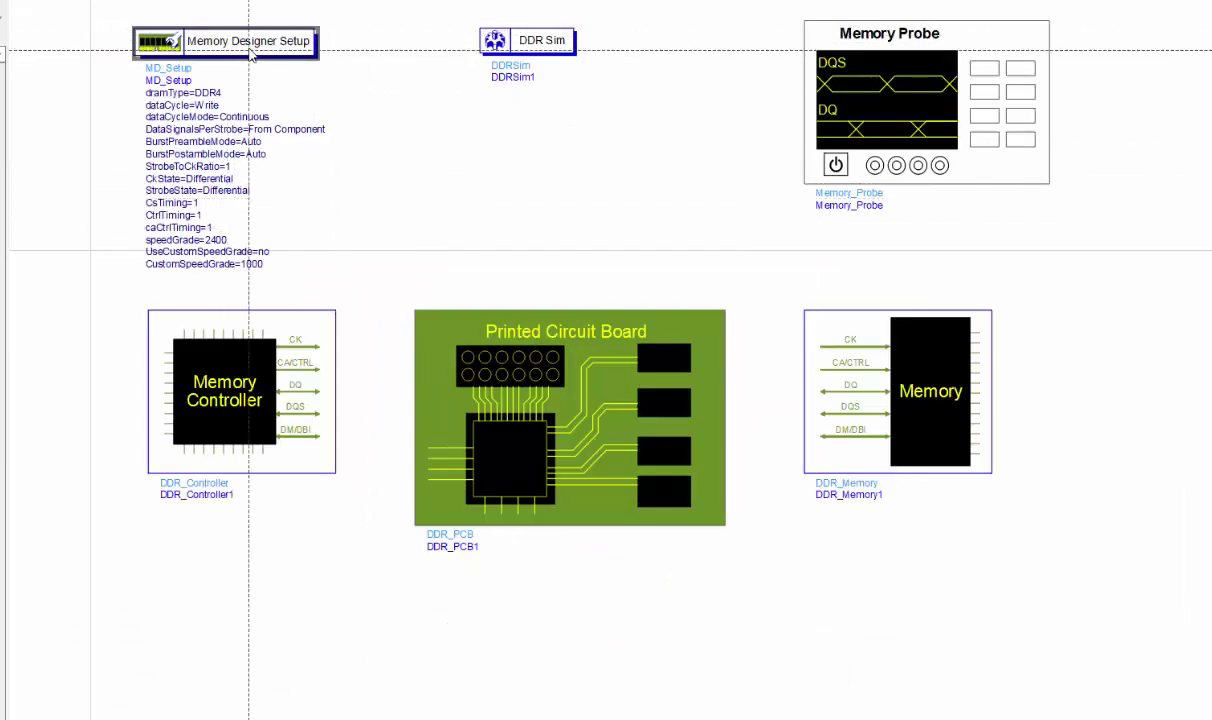
Keep the memory setup at DRAM type DDR4 with speed grade 2400
{"action": "double_click", "coordinate": [250, 50]}
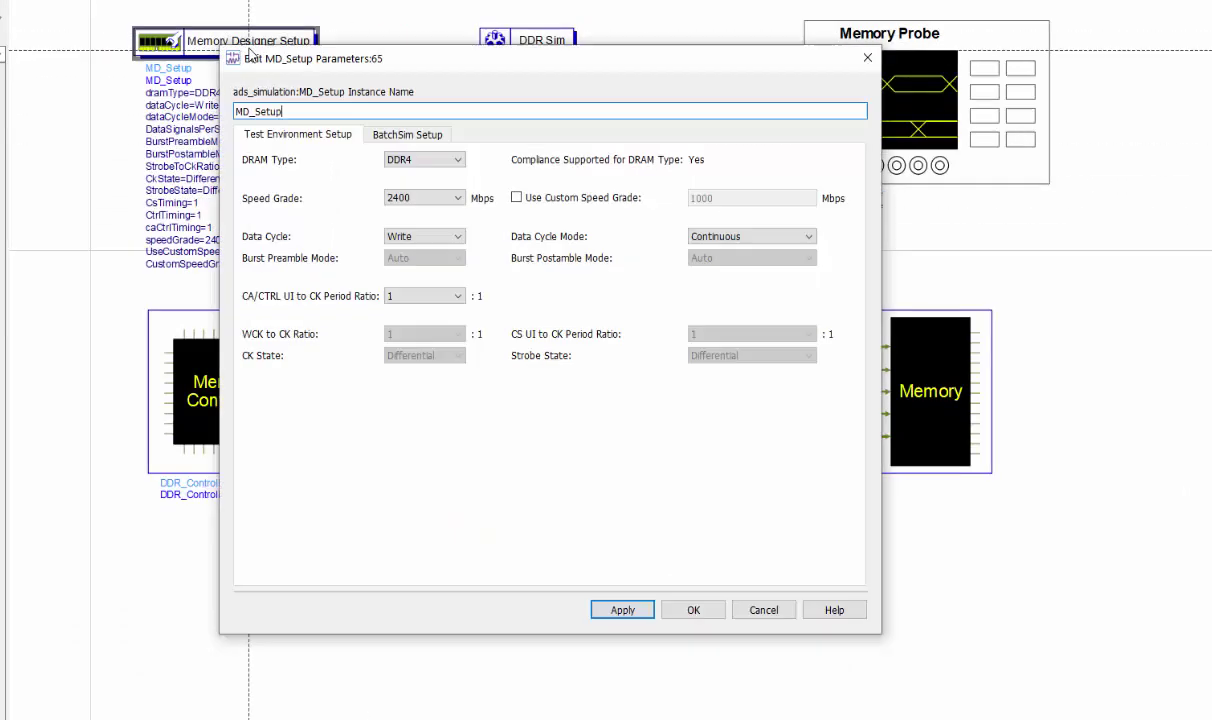
{"action": "left_click", "coordinate": [421, 161]}
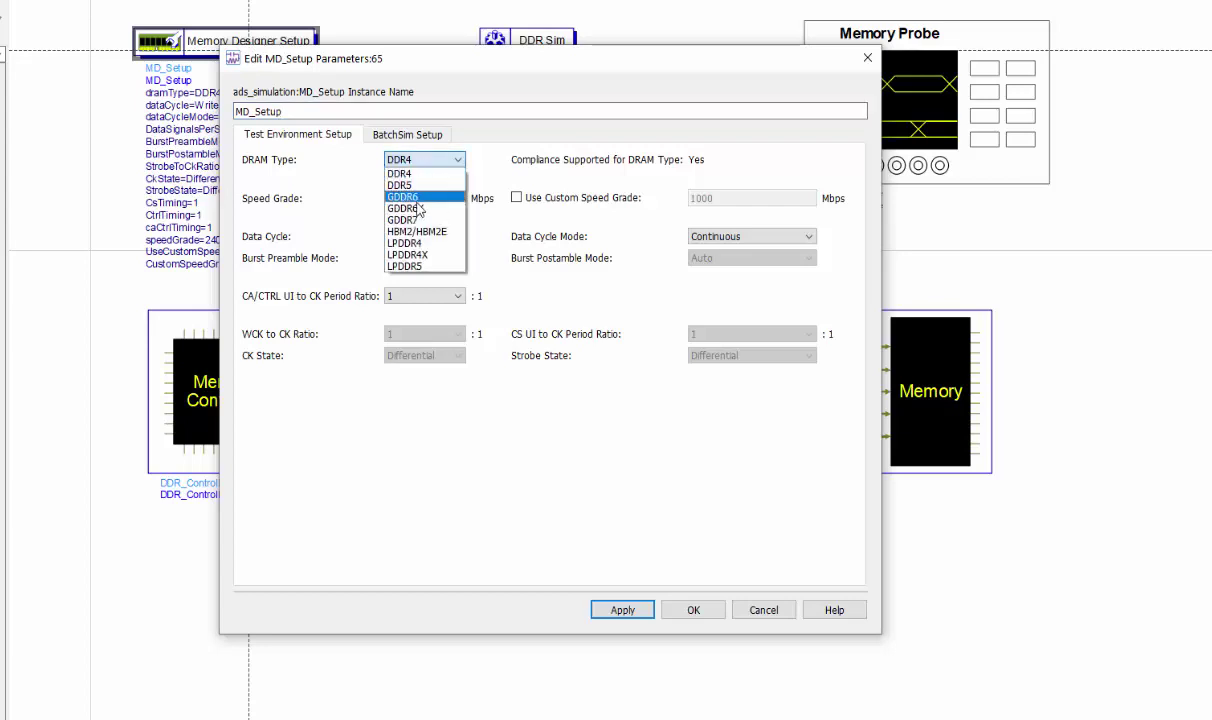
{"action": "left_click", "coordinate": [423, 395]}
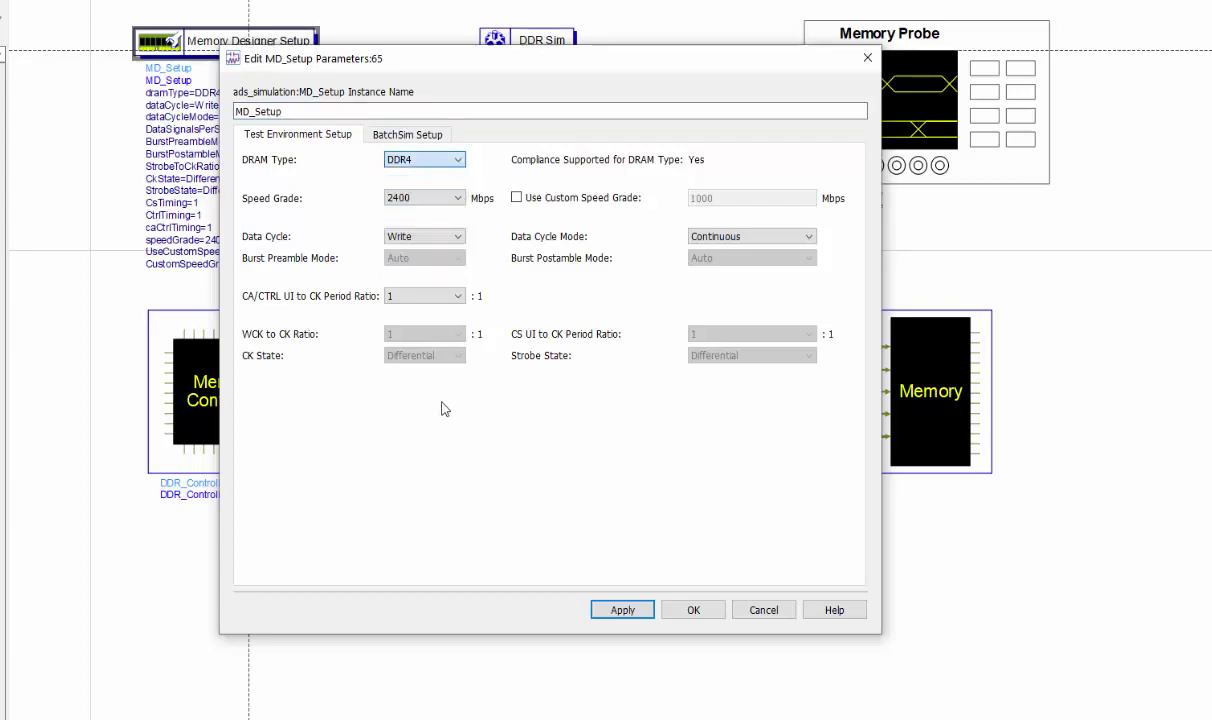
{"action": "left_click", "coordinate": [426, 199]}
{"action": "left_click", "coordinate": [460, 199]}
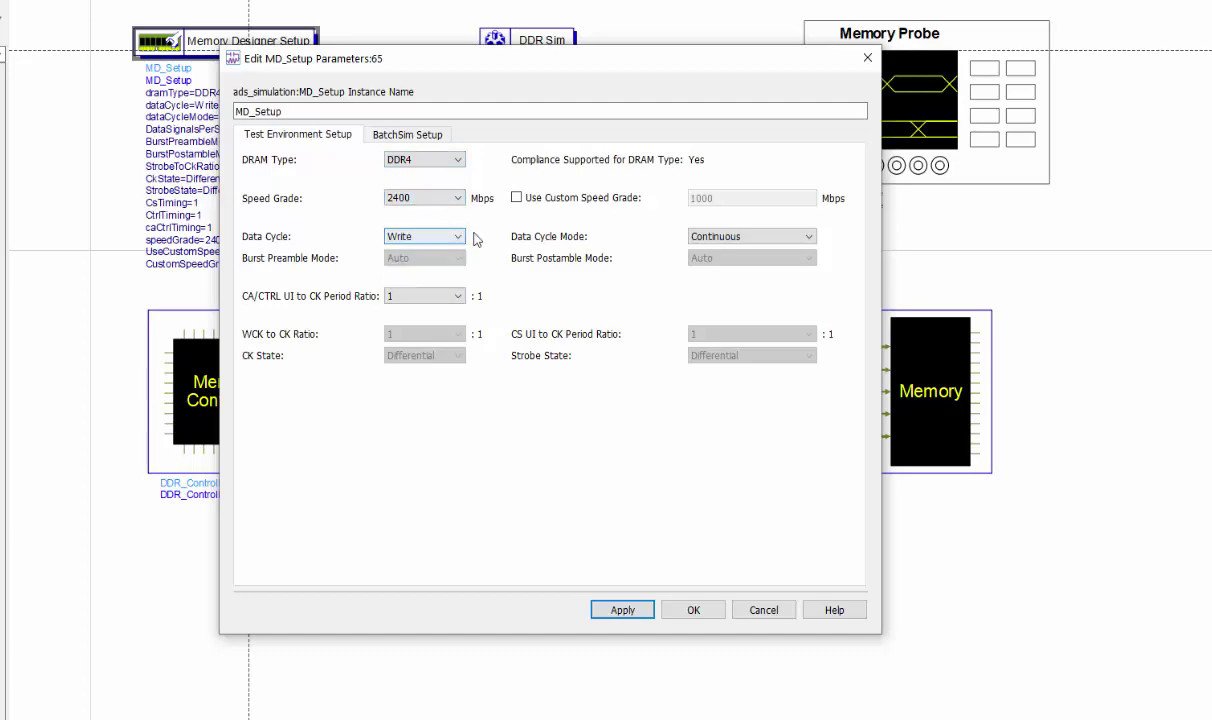
{"action": "left_click", "coordinate": [690, 612]}
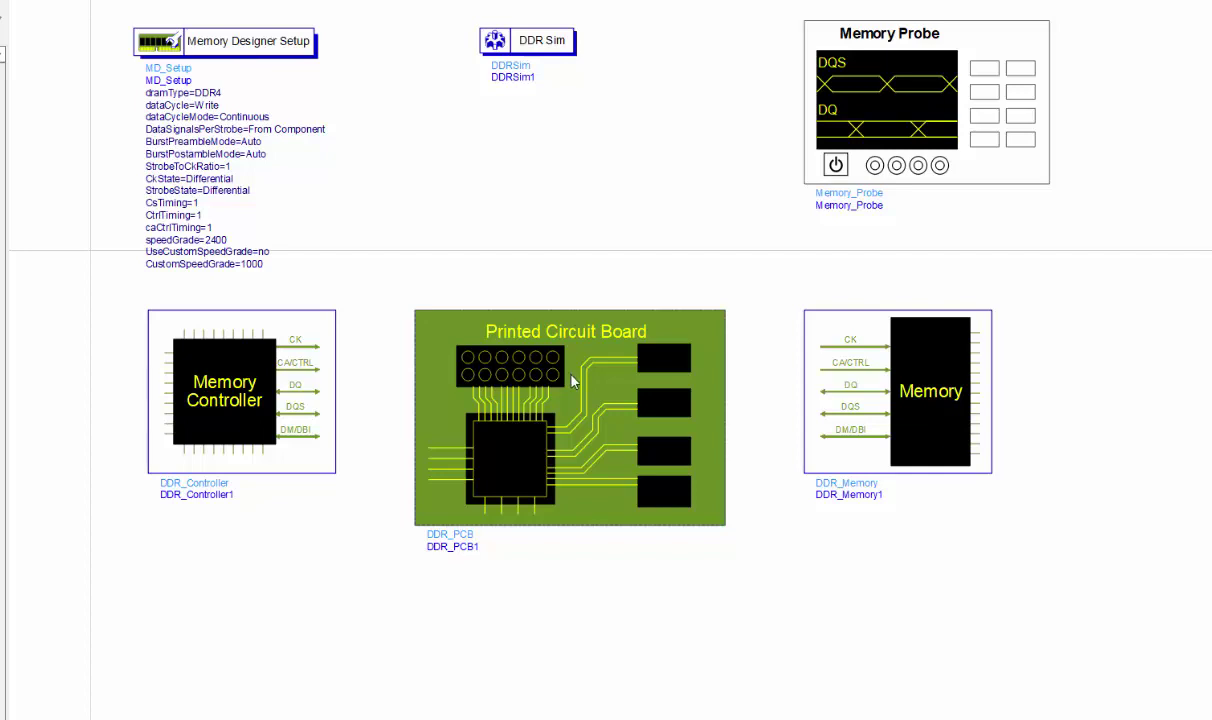
Load Unknown_DDRmix.s37p as the PCB board data and preview its S-parameters
{"action": "double_click", "coordinate": [572, 381]}
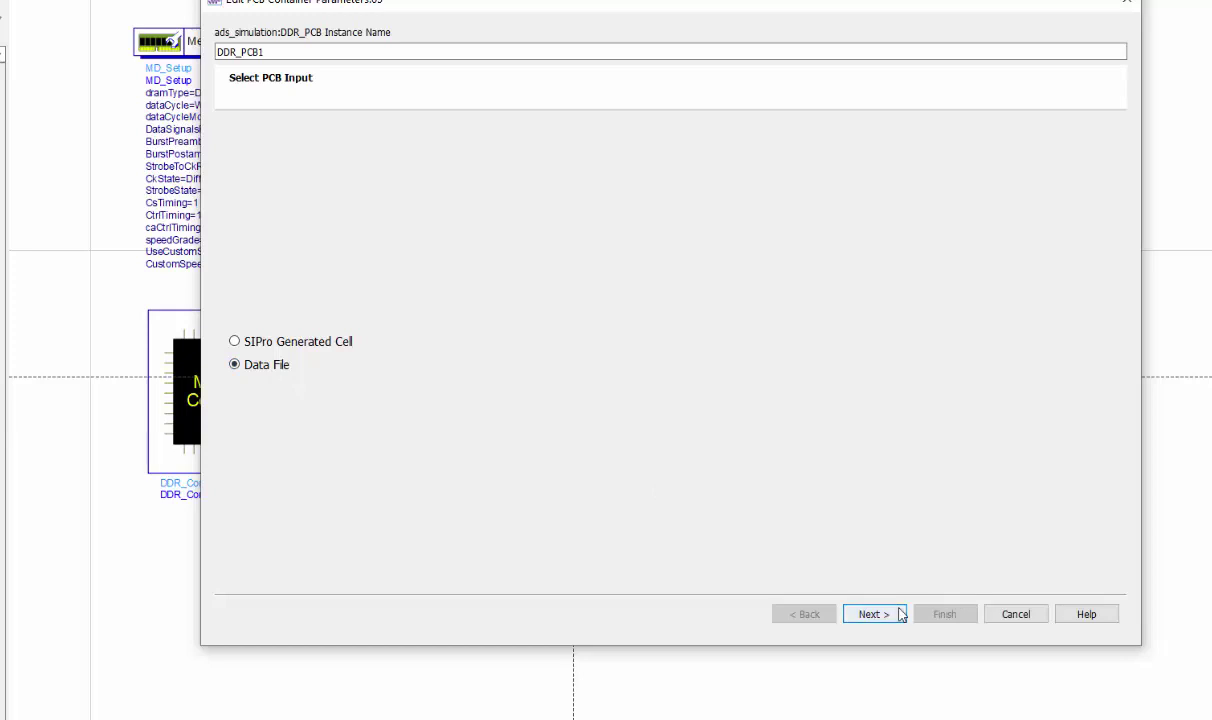
{"action": "left_click", "coordinate": [898, 614]}
{"action": "double_click", "coordinate": [439, 150]}
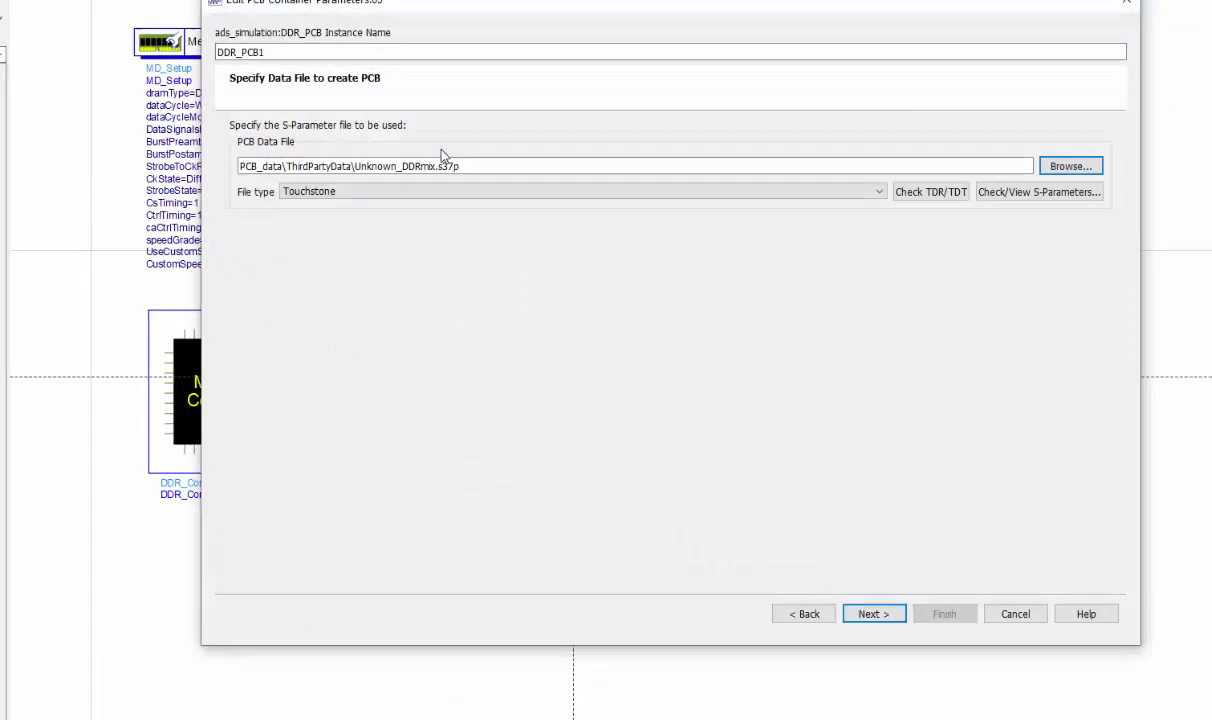
{"action": "left_click", "coordinate": [1030, 201]}
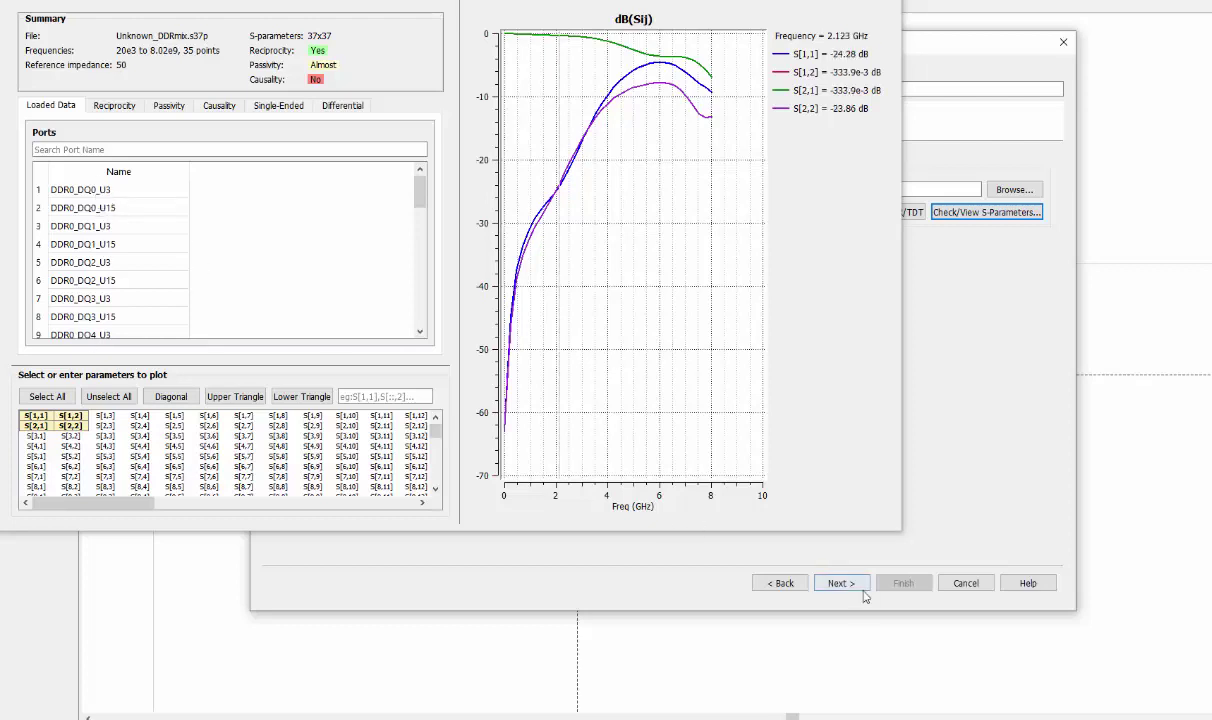
{"action": "left_click", "coordinate": [750, 249]}
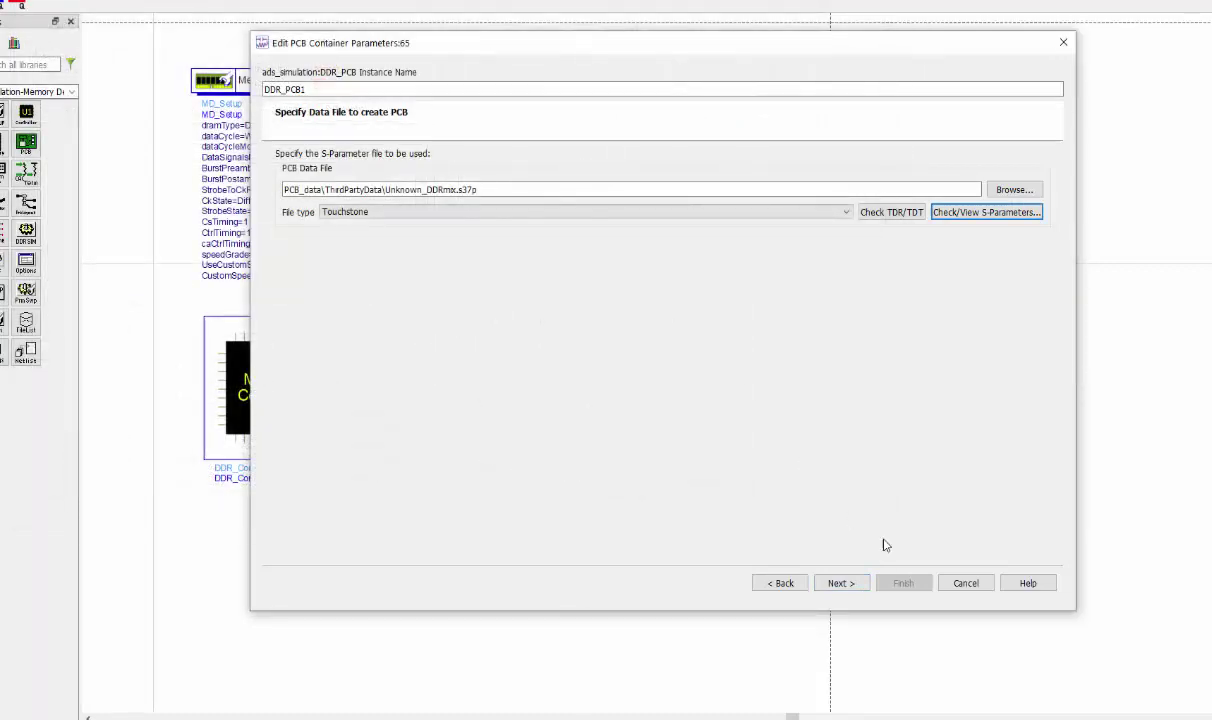
{"action": "left_click", "coordinate": [840, 583]}
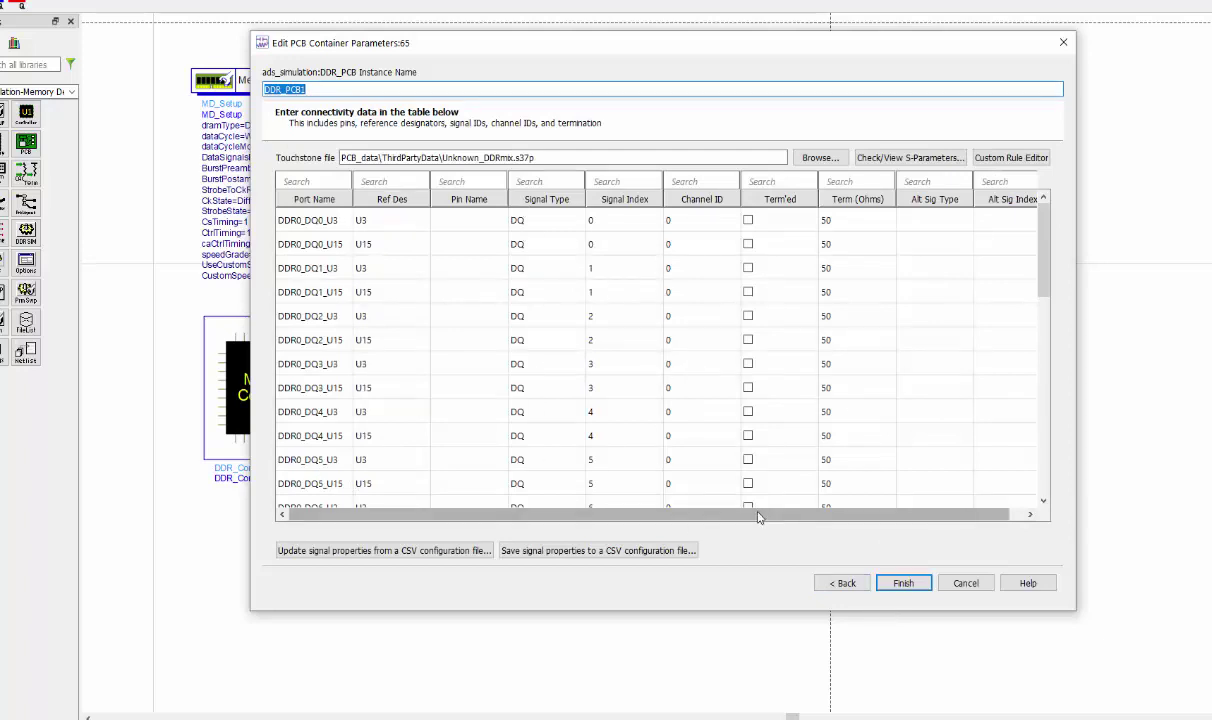
Switch the PCB source to Data File and browse for Data_PCB_1ByteLane_HSD_20ports.s20p
{"action": "key", "text": "Escape"}
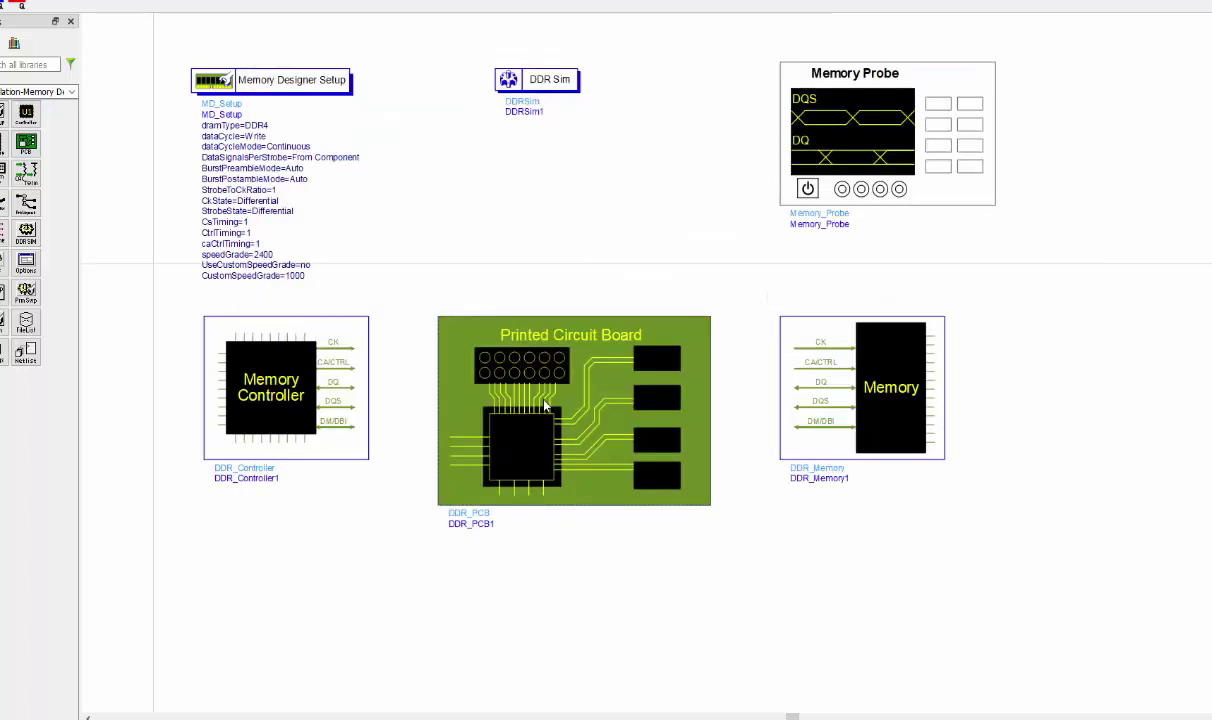
{"action": "double_click", "coordinate": [520, 385]}
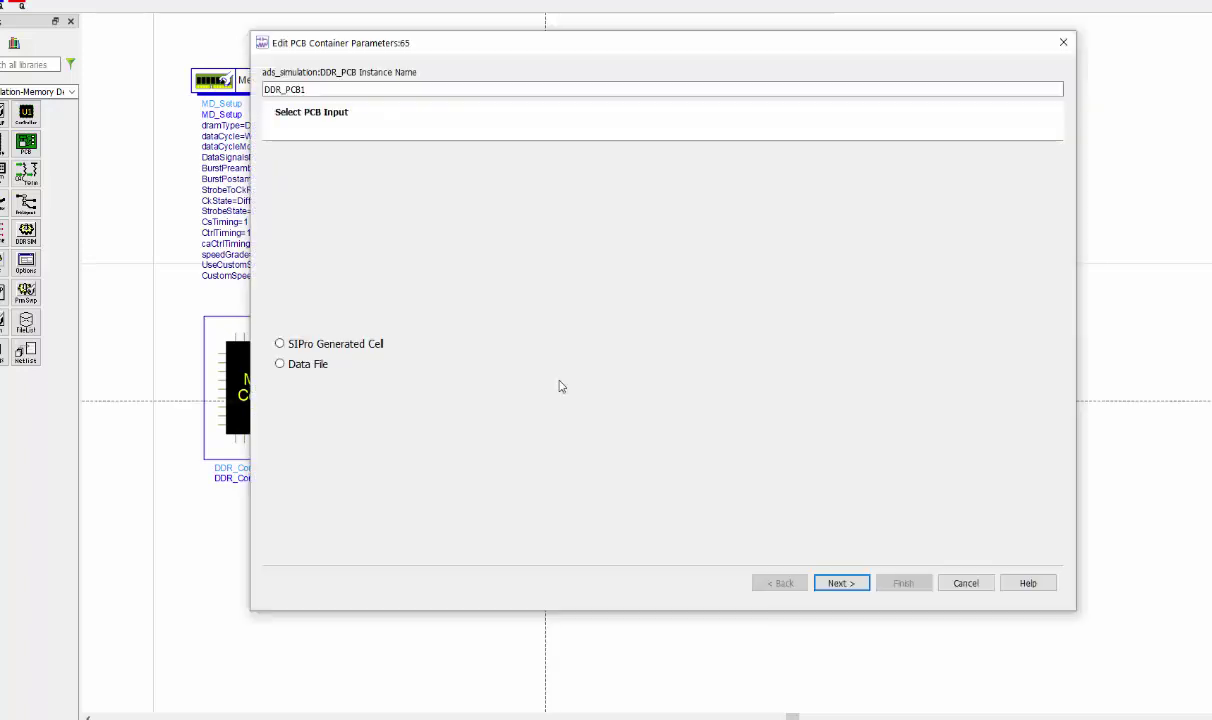
{"action": "left_click", "coordinate": [320, 367]}
{"action": "left_click", "coordinate": [864, 583]}
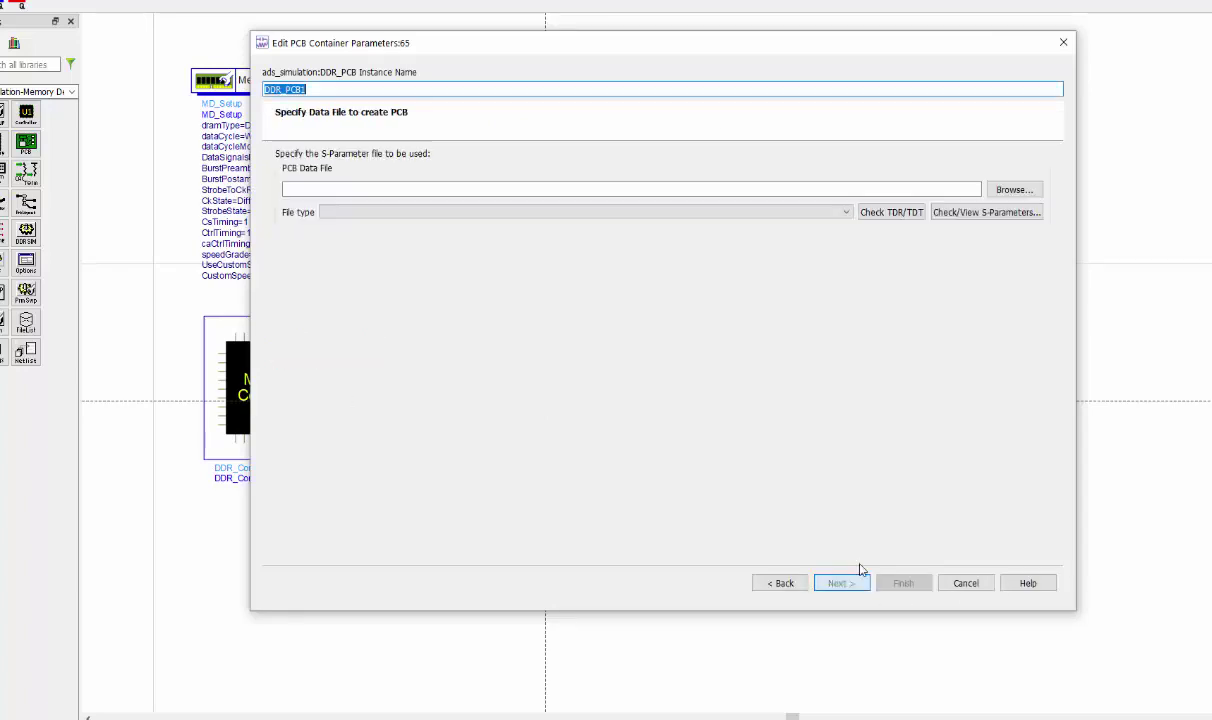
{"action": "left_click", "coordinate": [1014, 190]}
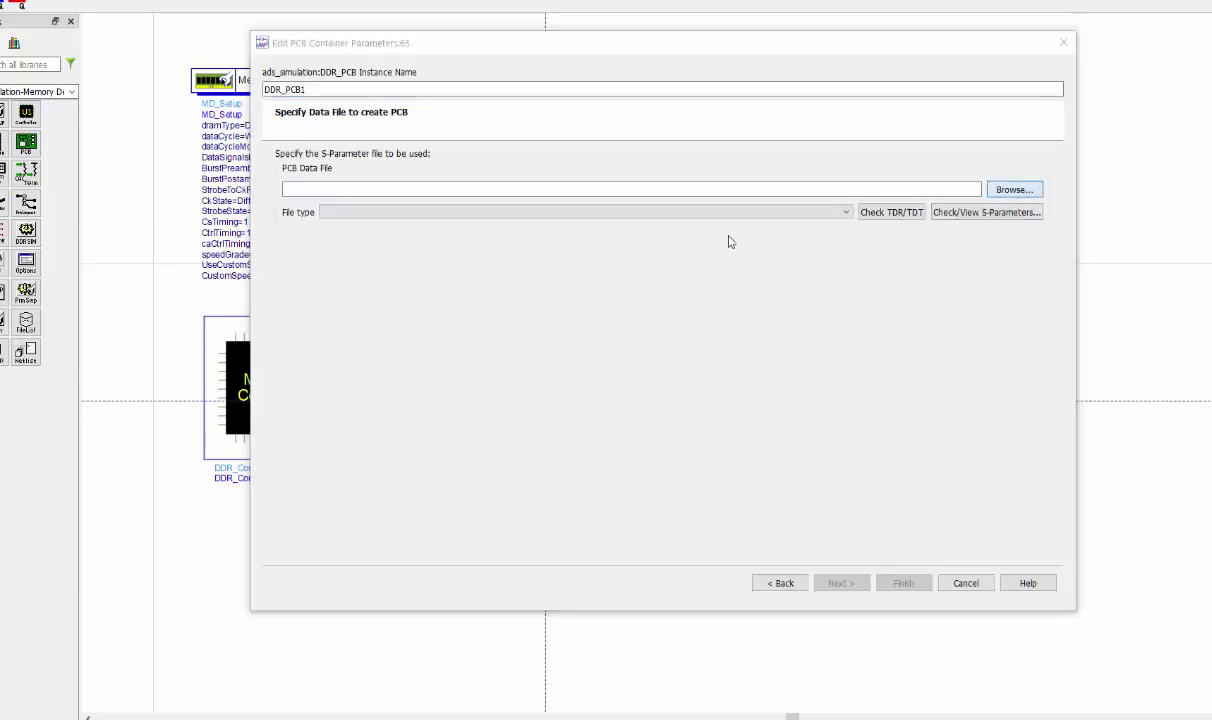
{"action": "scroll", "coordinate": [540, 432], "scroll_direction": "down", "scroll_amount": 2}
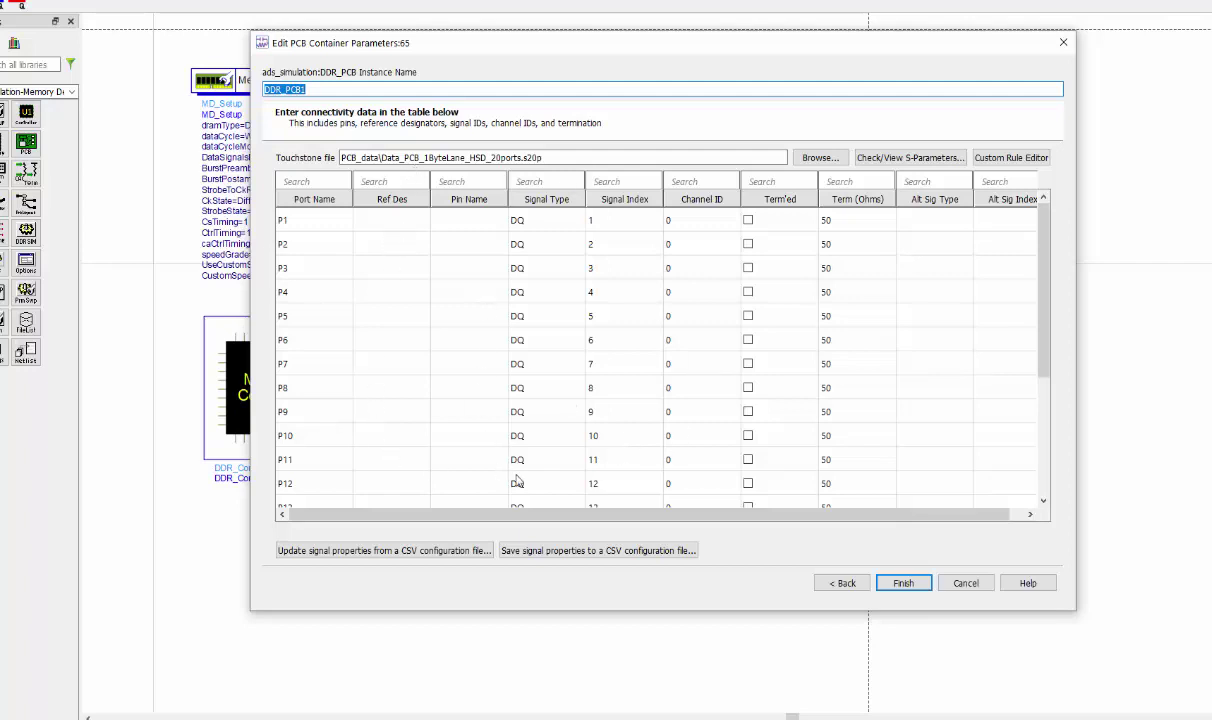
Enter reference designator U1 for port P1 and U60 for port P2
{"action": "left_click", "coordinate": [409, 228]}
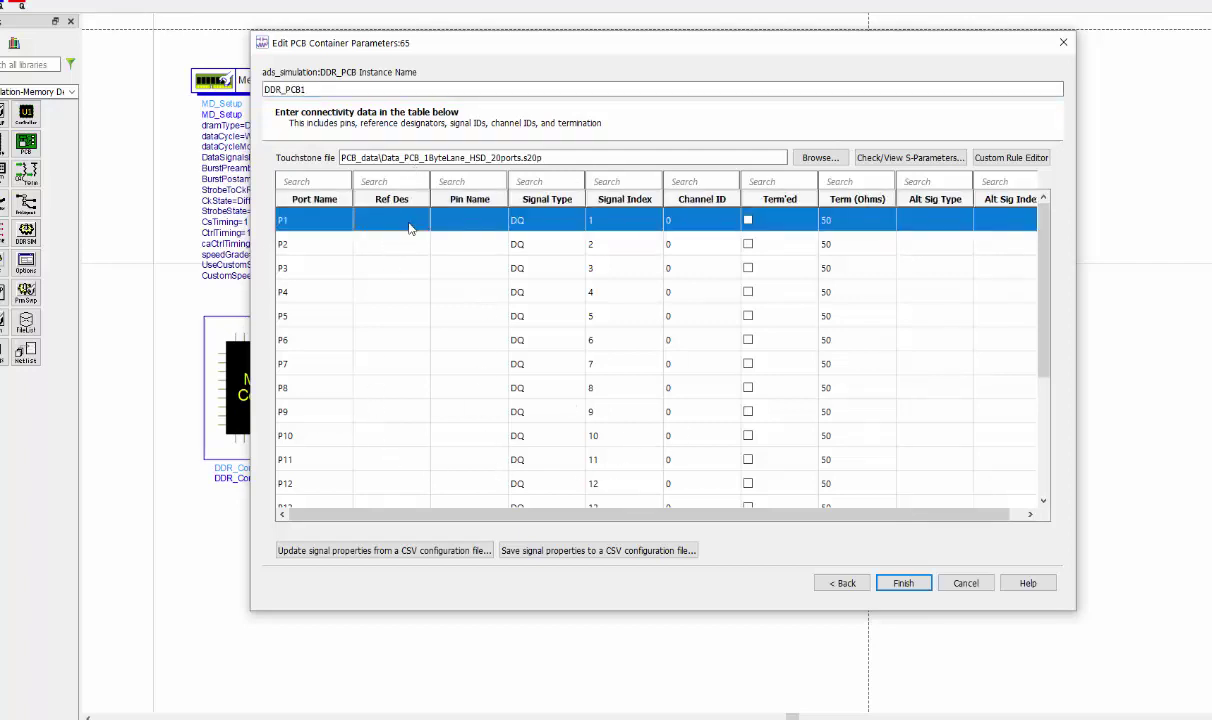
{"action": "left_click", "coordinate": [409, 228]}
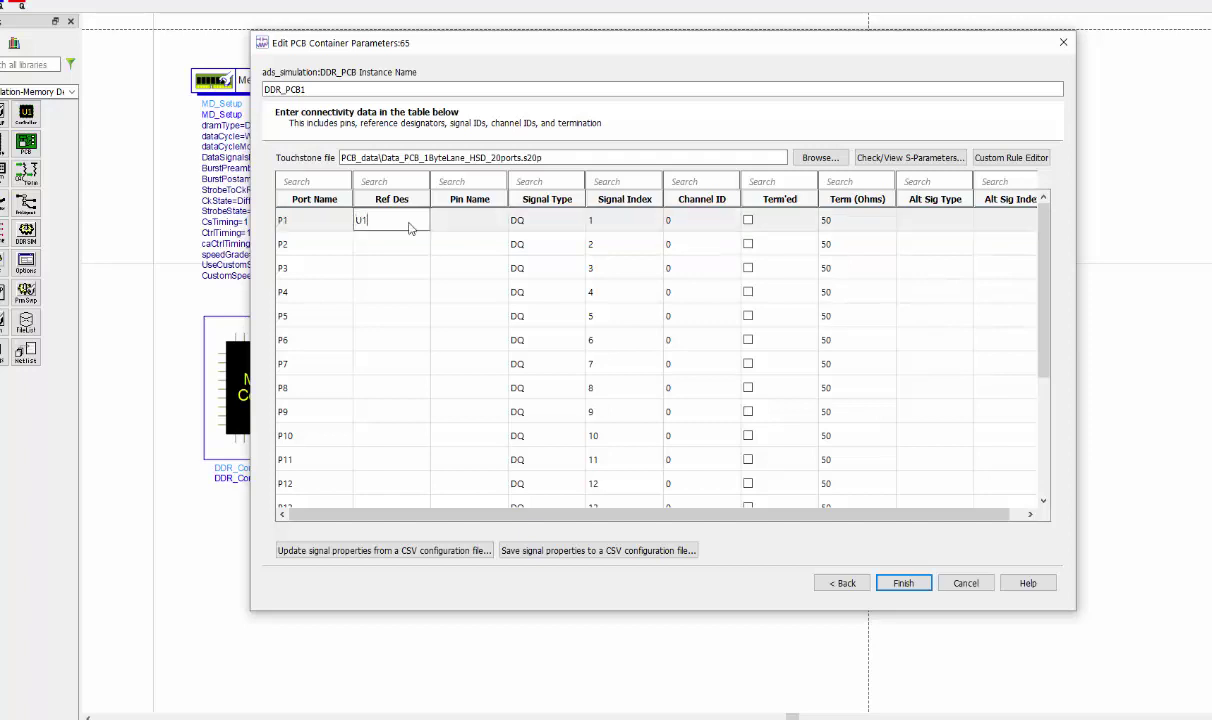
{"action": "left_click", "coordinate": [394, 248]}
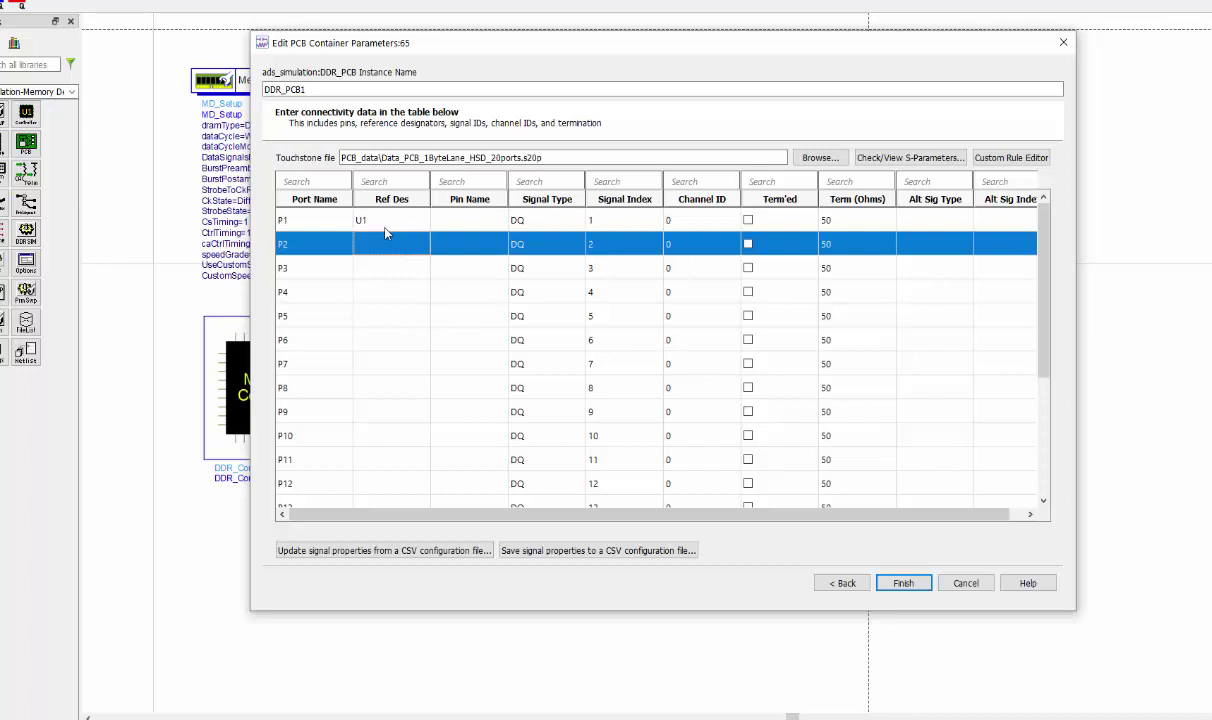
{"action": "left_click", "coordinate": [364, 245]}
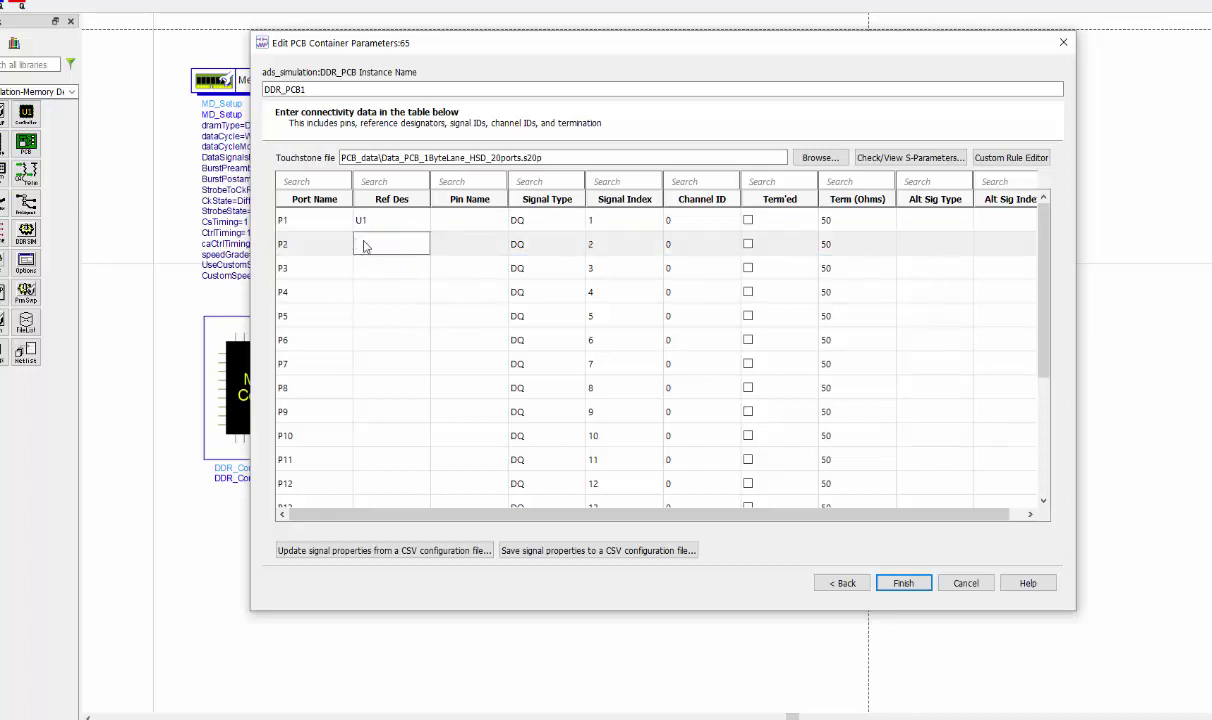
{"action": "type", "text": "U60"}
{"action": "left_click", "coordinate": [381, 262]}
Copy U1 into the reference designator of odd ports P3 through P19
{"action": "left_click", "coordinate": [380, 221]}
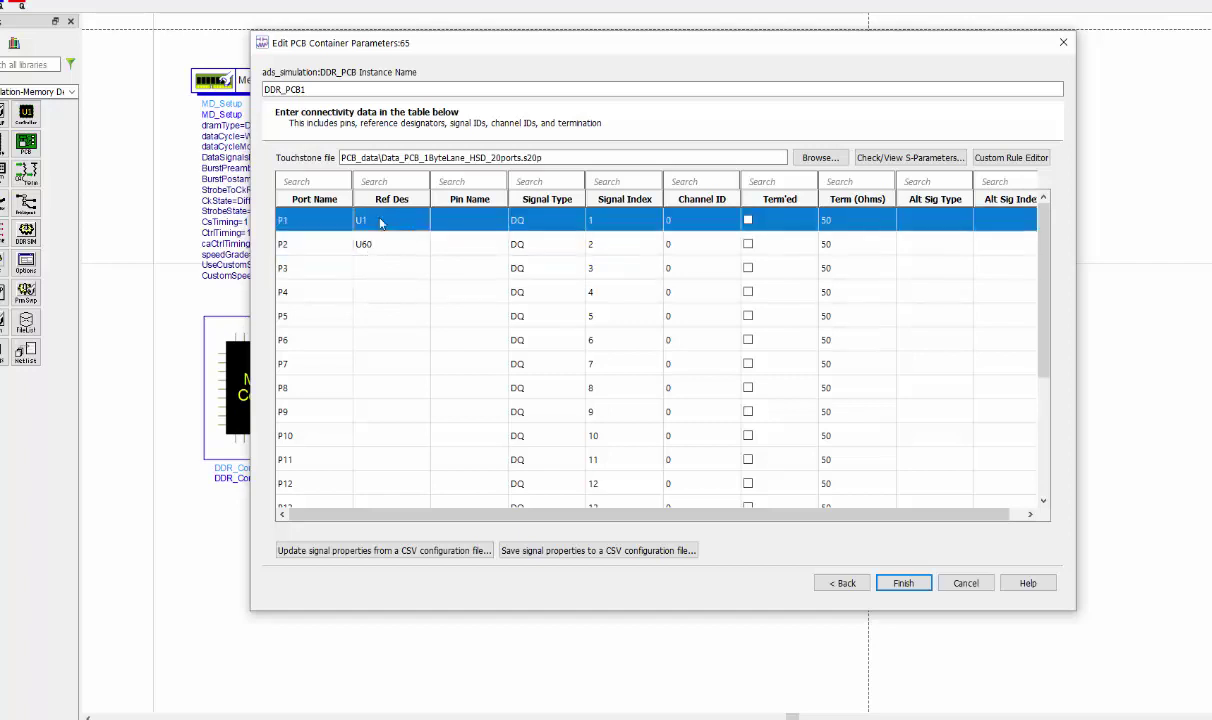
{"action": "left_click", "coordinate": [380, 221]}
{"action": "key", "text": "ctrl+c"}
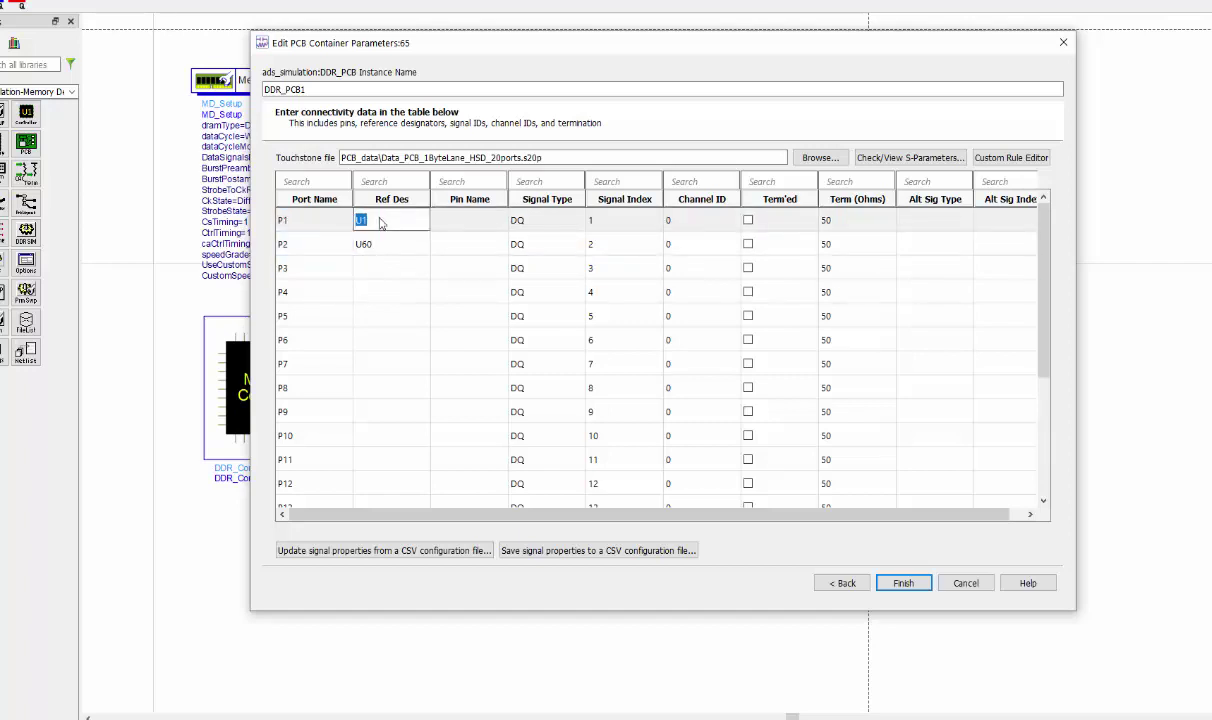
{"action": "left_click", "coordinate": [351, 268]}
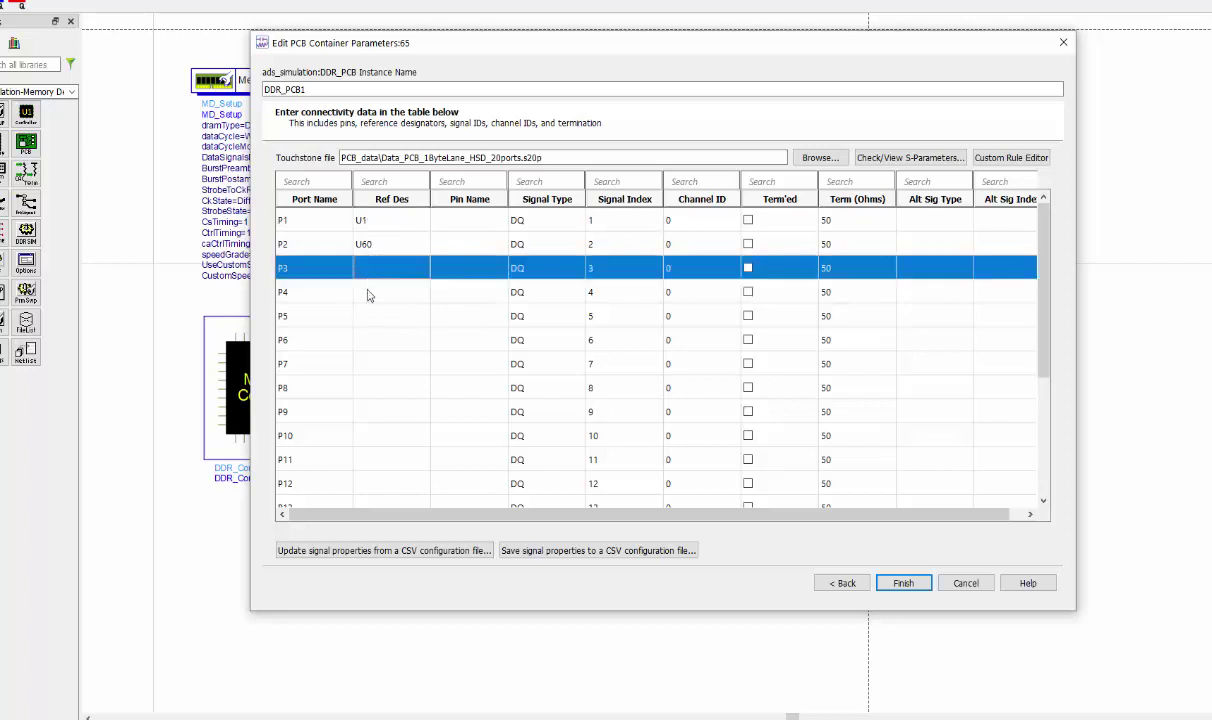
{"action": "left_click", "coordinate": [353, 305], "text": "ctrl"}
{"action": "left_click", "coordinate": [346, 362], "text": "ctrl"}
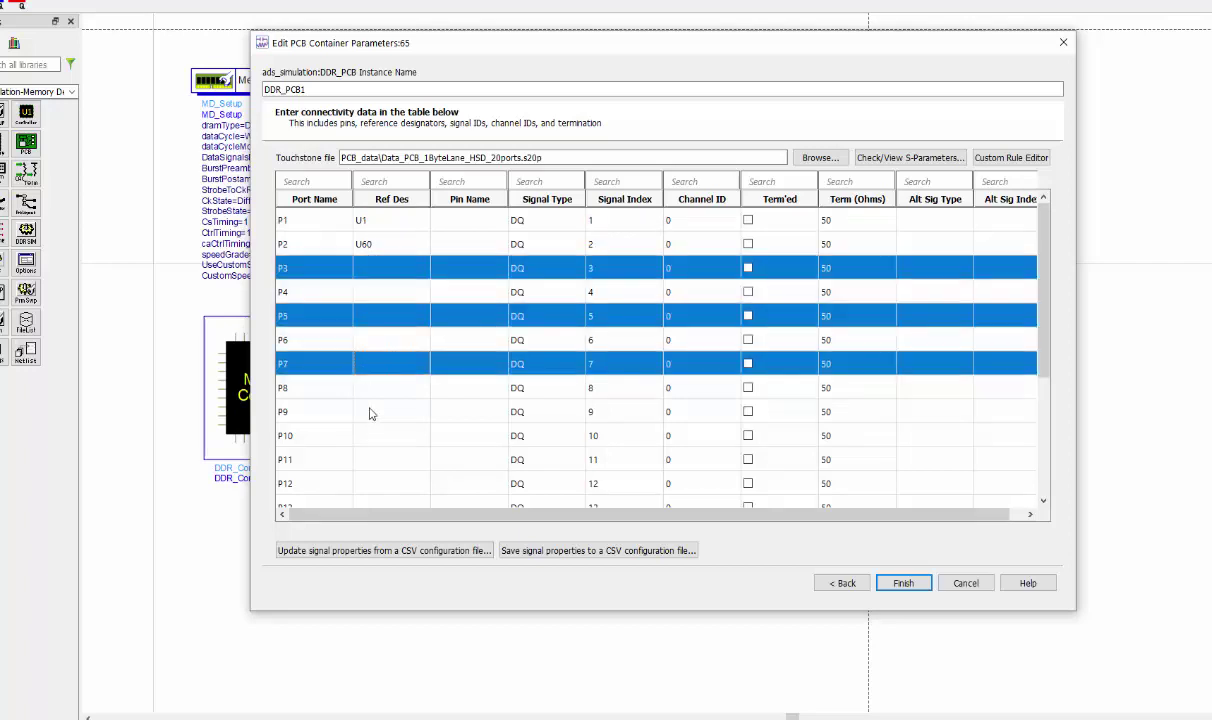
{"action": "left_click", "coordinate": [352, 410], "text": "ctrl"}
{"action": "left_click", "coordinate": [369, 462], "text": "ctrl"}
{"action": "scroll", "coordinate": [370, 468], "scroll_direction": "down", "scroll_amount": 1}
{"action": "left_click", "coordinate": [380, 436], "text": "ctrl"}
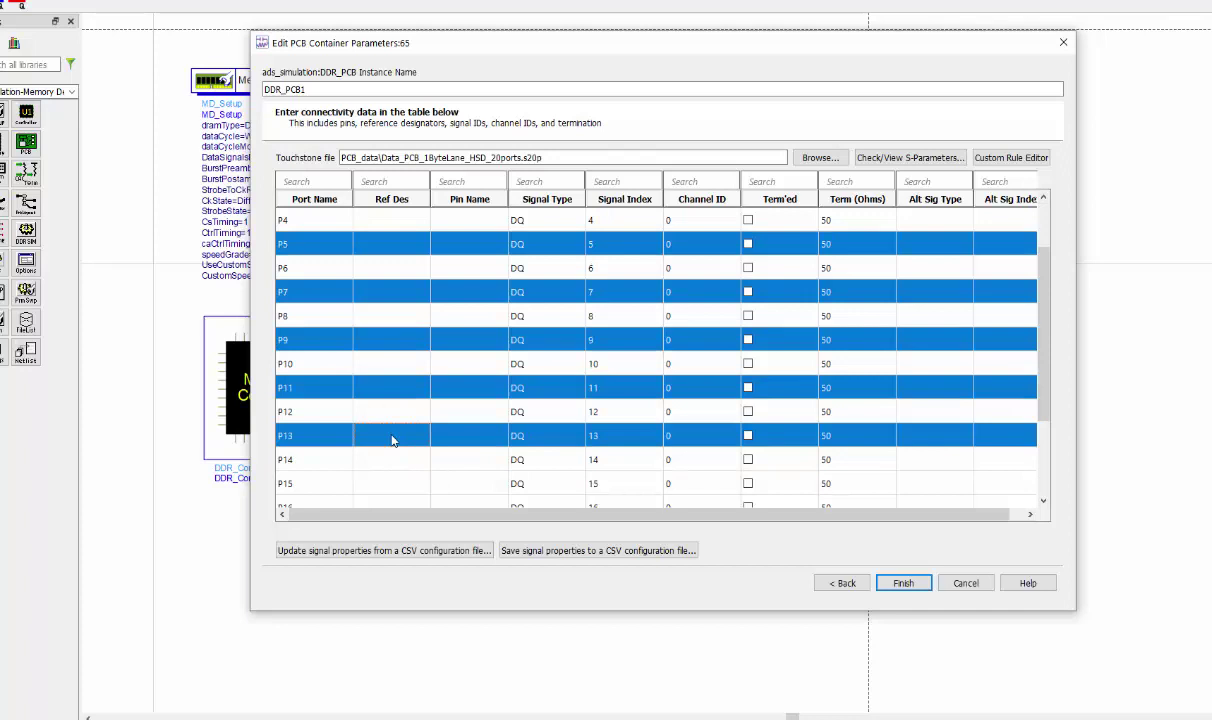
{"action": "left_click", "coordinate": [402, 484], "text": "ctrl"}
{"action": "scroll", "coordinate": [409, 485], "scroll_direction": "down", "scroll_amount": 1}
{"action": "left_click", "coordinate": [388, 445], "text": "ctrl"}
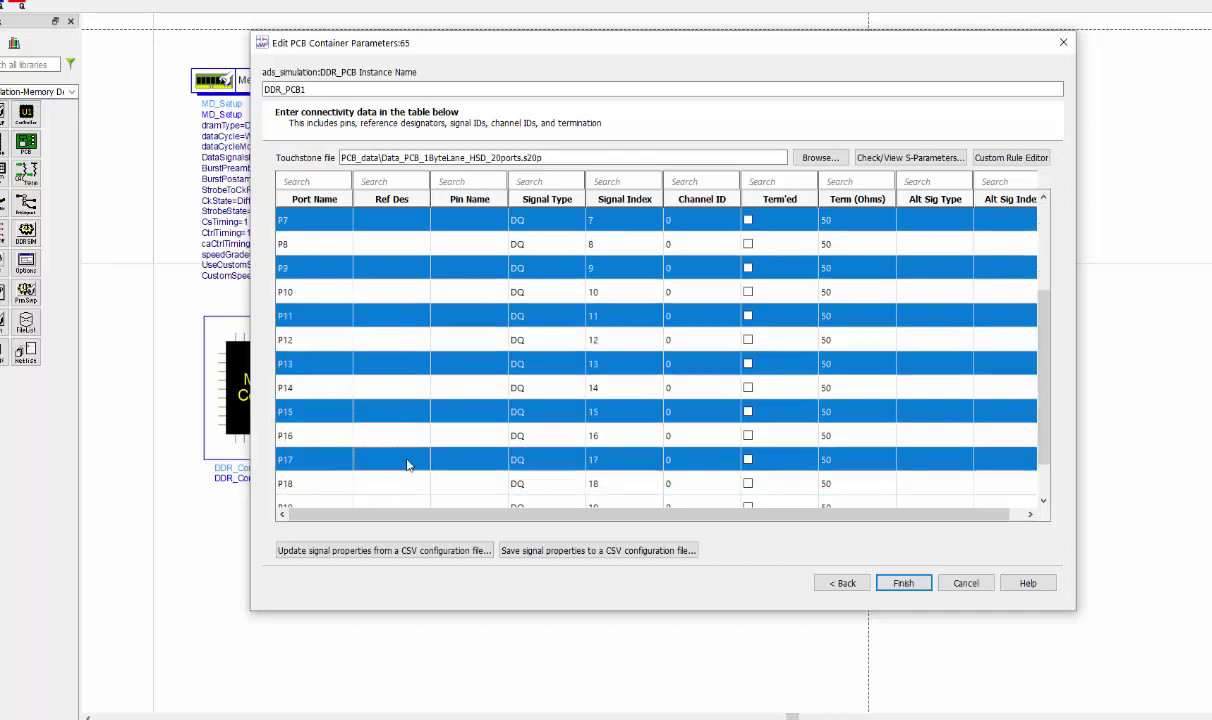
{"action": "scroll", "coordinate": [390, 442], "scroll_direction": "down", "scroll_amount": 1}
{"action": "left_click", "coordinate": [410, 475], "text": "ctrl"}
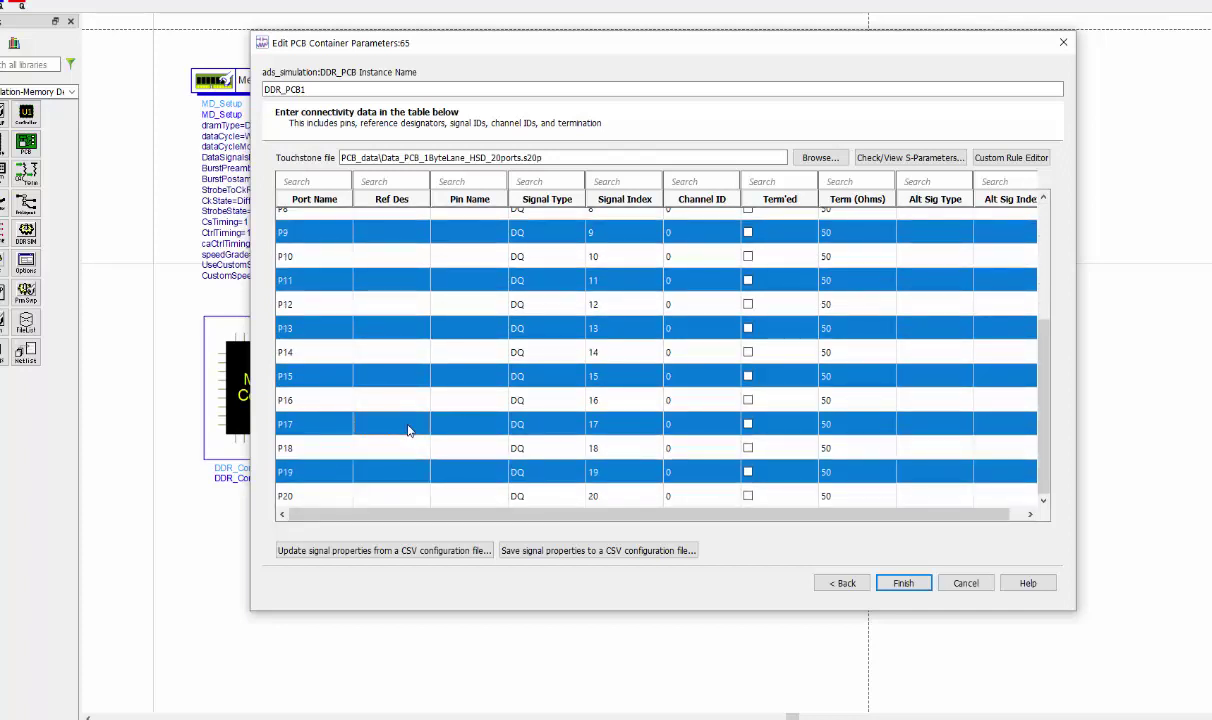
{"action": "right_click", "coordinate": [386, 402]}
{"action": "left_click", "coordinate": [464, 412]}
Copy U60 into the reference designator of even ports P4 through P12
{"action": "scroll", "coordinate": [398, 244], "scroll_direction": "up", "scroll_amount": 3}
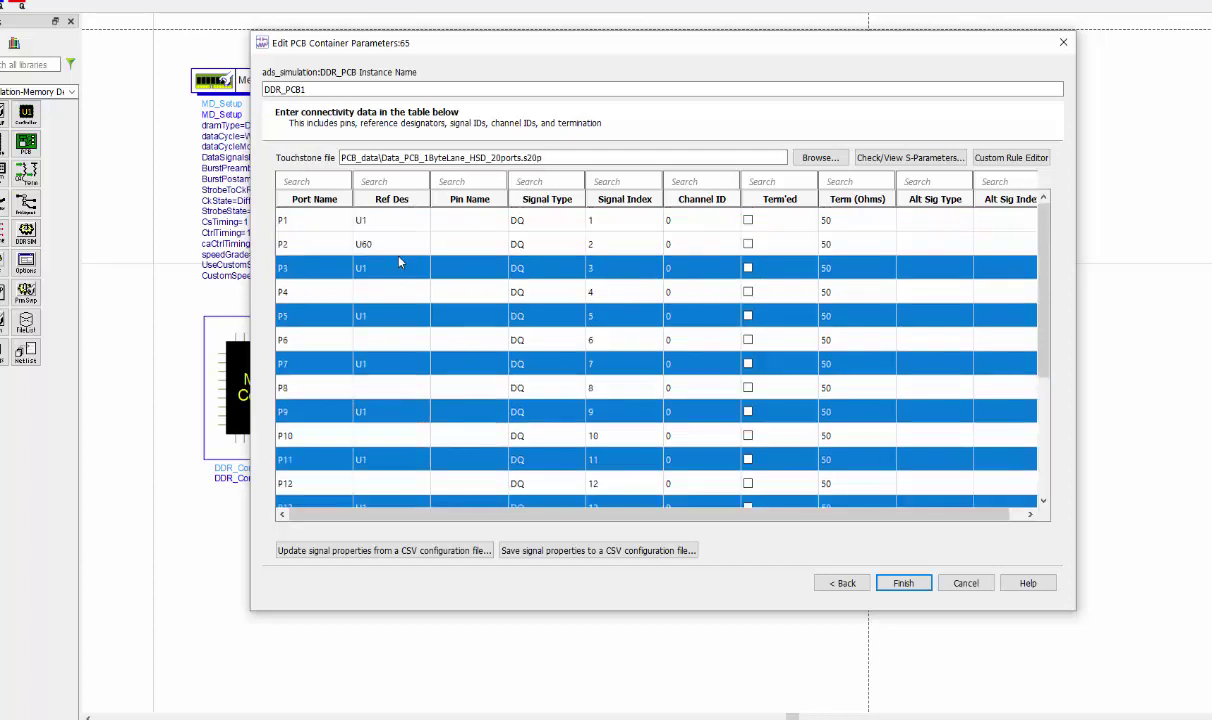
{"action": "left_click", "coordinate": [377, 244]}
{"action": "double_click", "coordinate": [372, 243]}
{"action": "key", "text": "ctrl+c"}
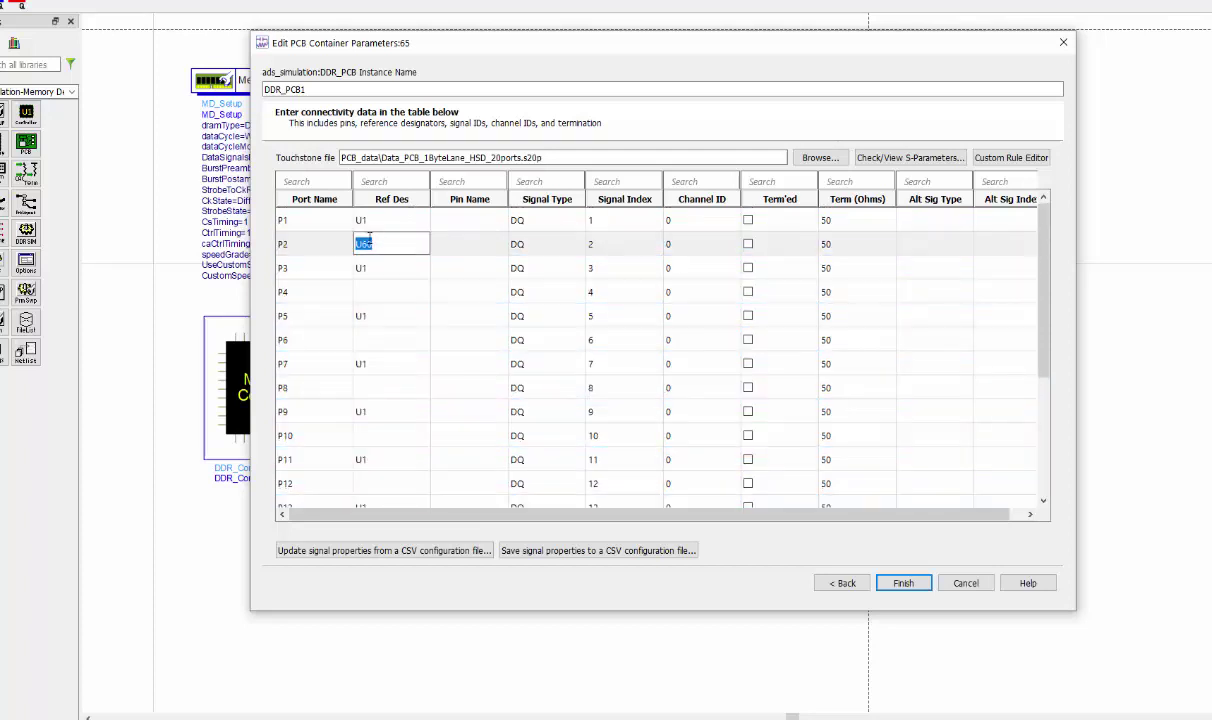
{"action": "left_click", "coordinate": [362, 291]}
{"action": "left_click", "coordinate": [380, 340], "text": "ctrl"}
{"action": "left_click", "coordinate": [380, 387], "text": "ctrl"}
{"action": "left_click", "coordinate": [380, 435], "text": "ctrl"}
{"action": "left_click", "coordinate": [380, 483], "text": "ctrl"}
{"action": "key", "text": "ctrl+v"}
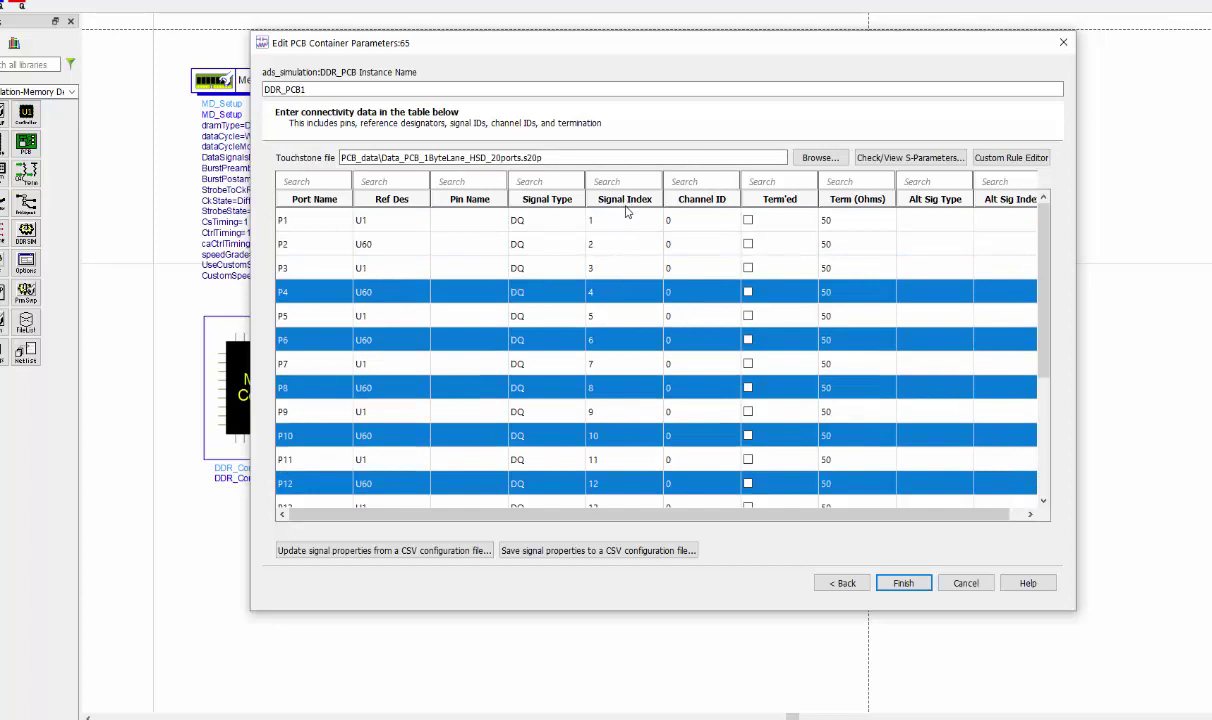
Filter to U1 and renumber the signal indices of ports P1–P15 sequentially from 0
{"action": "left_click", "coordinate": [371, 178]}
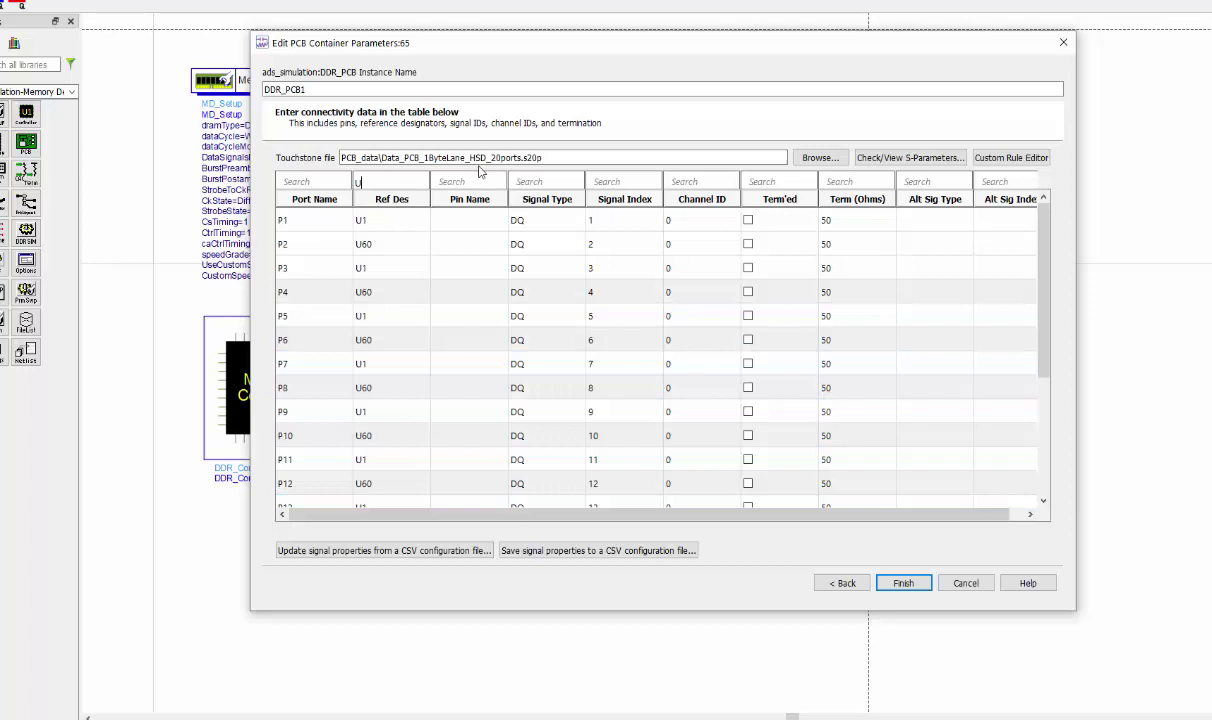
{"action": "type", "text": "U1"}
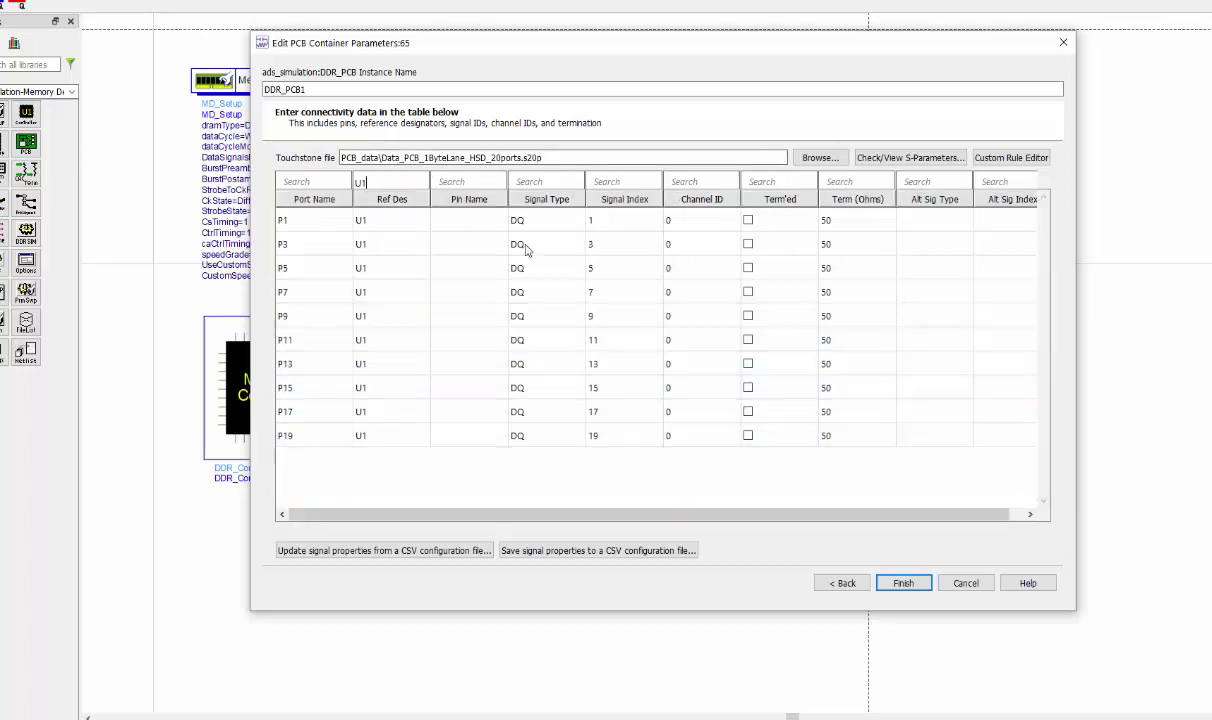
{"action": "double_click", "coordinate": [623, 221]}
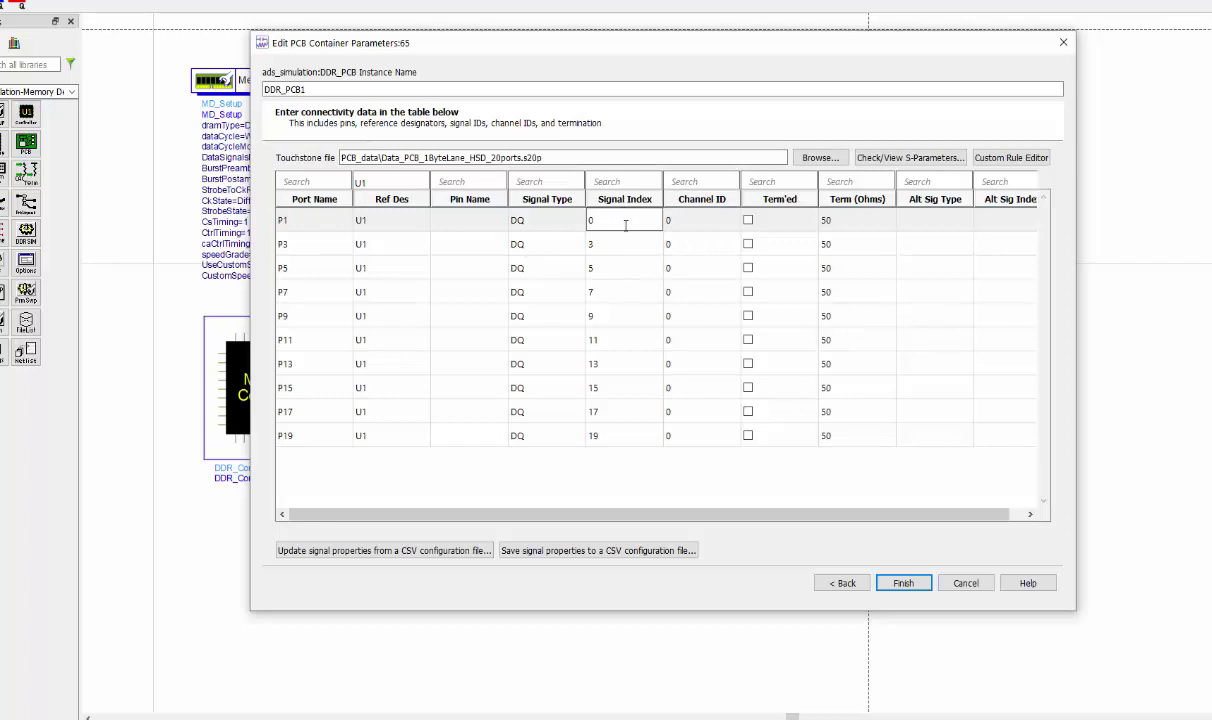
{"action": "left_click_drag", "start_coordinate": [616, 220], "coordinate": [630, 383]}
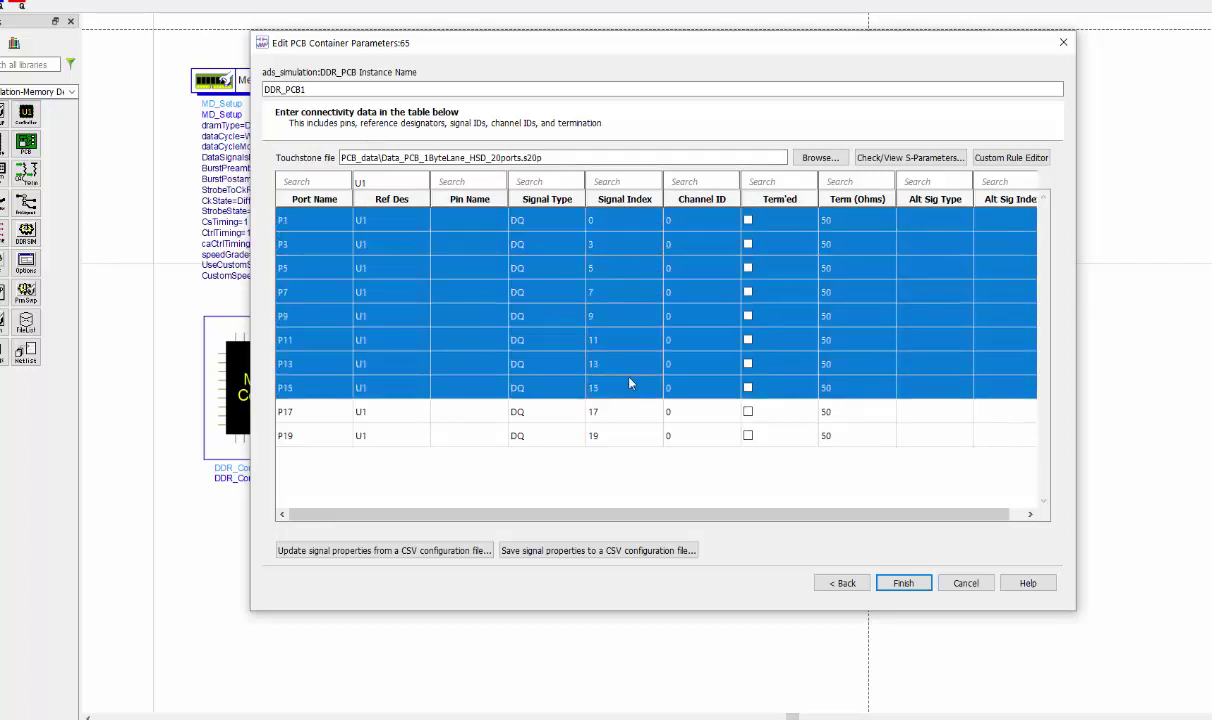
{"action": "right_click", "coordinate": [617, 287]}
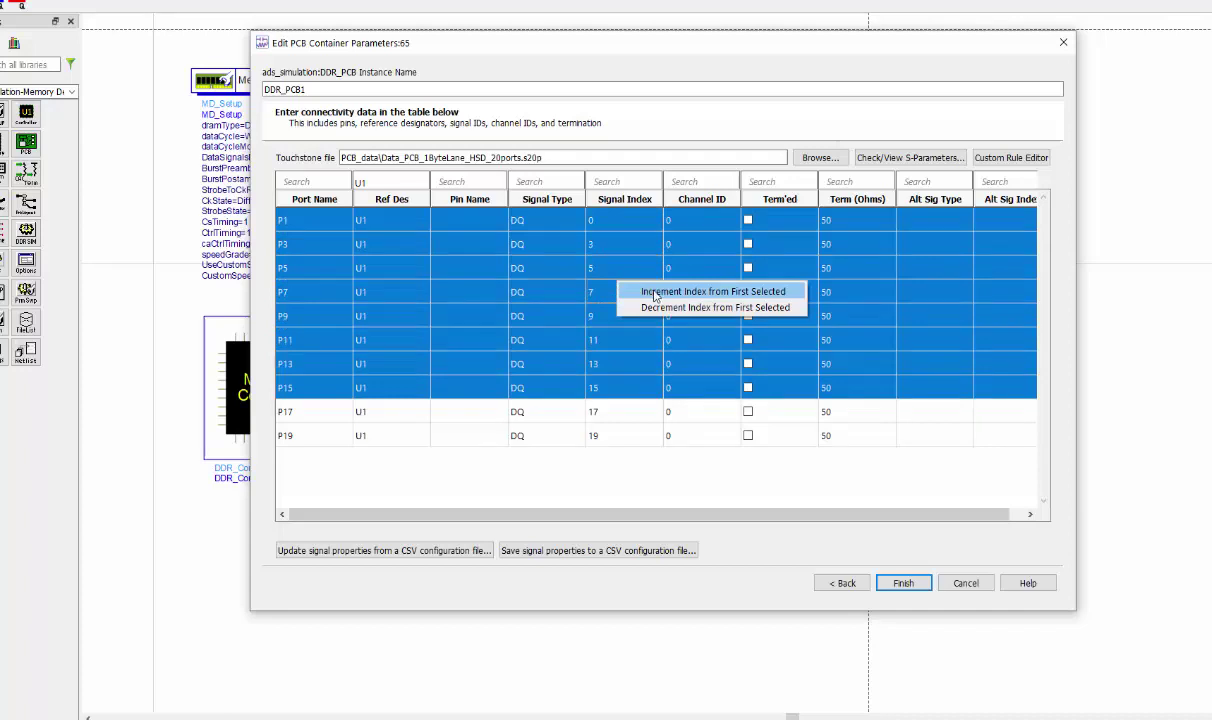
{"action": "left_click", "coordinate": [654, 293]}
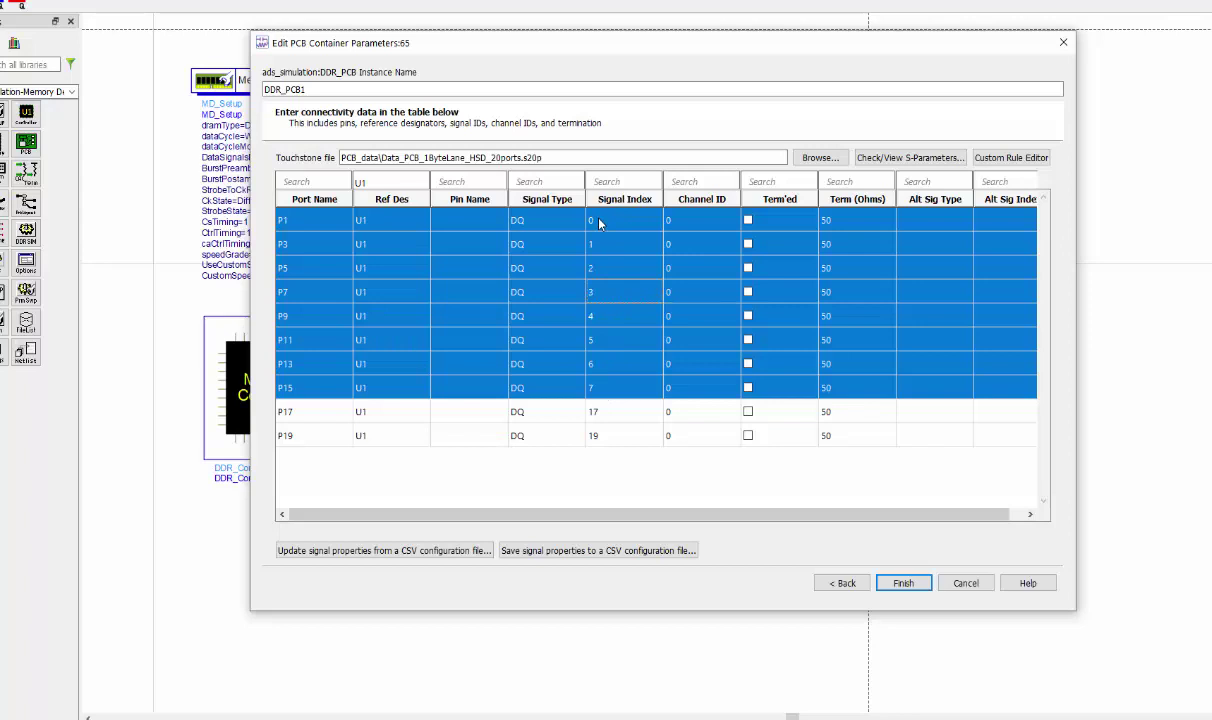
Set port P17's signal type to DQS_t and P19's to DQS_c
{"action": "left_click", "coordinate": [555, 412]}
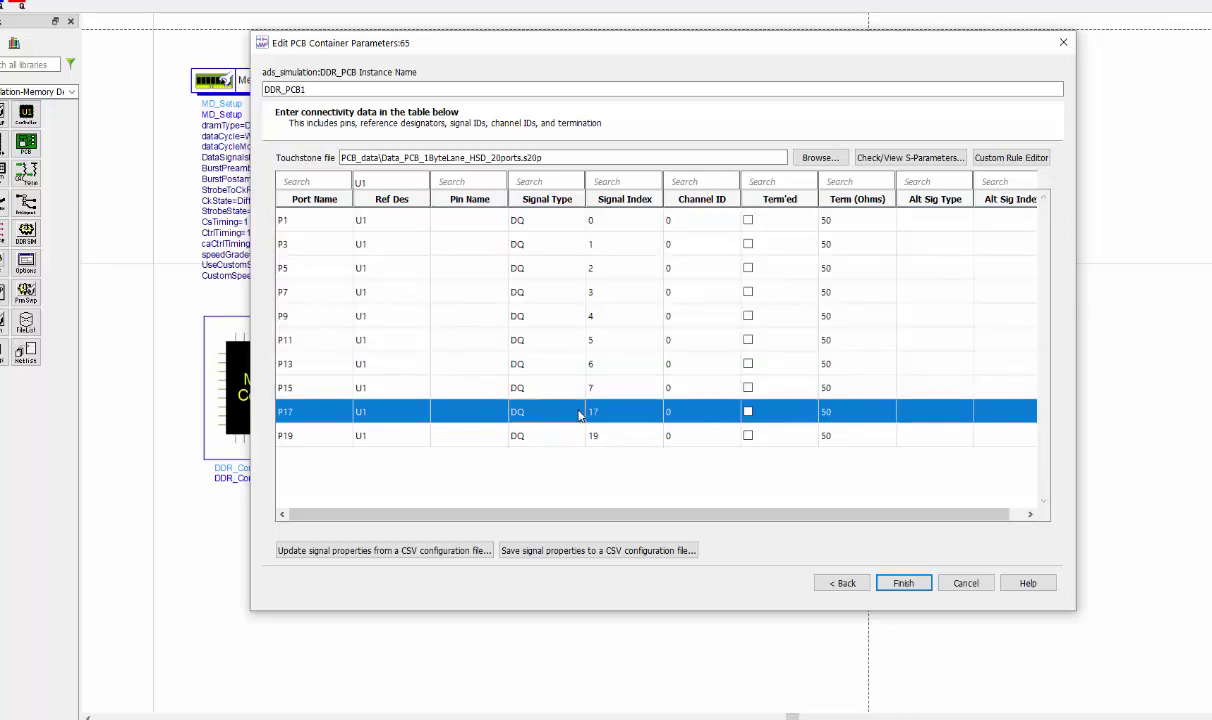
{"action": "left_click", "coordinate": [578, 412]}
{"action": "left_click", "coordinate": [578, 412]}
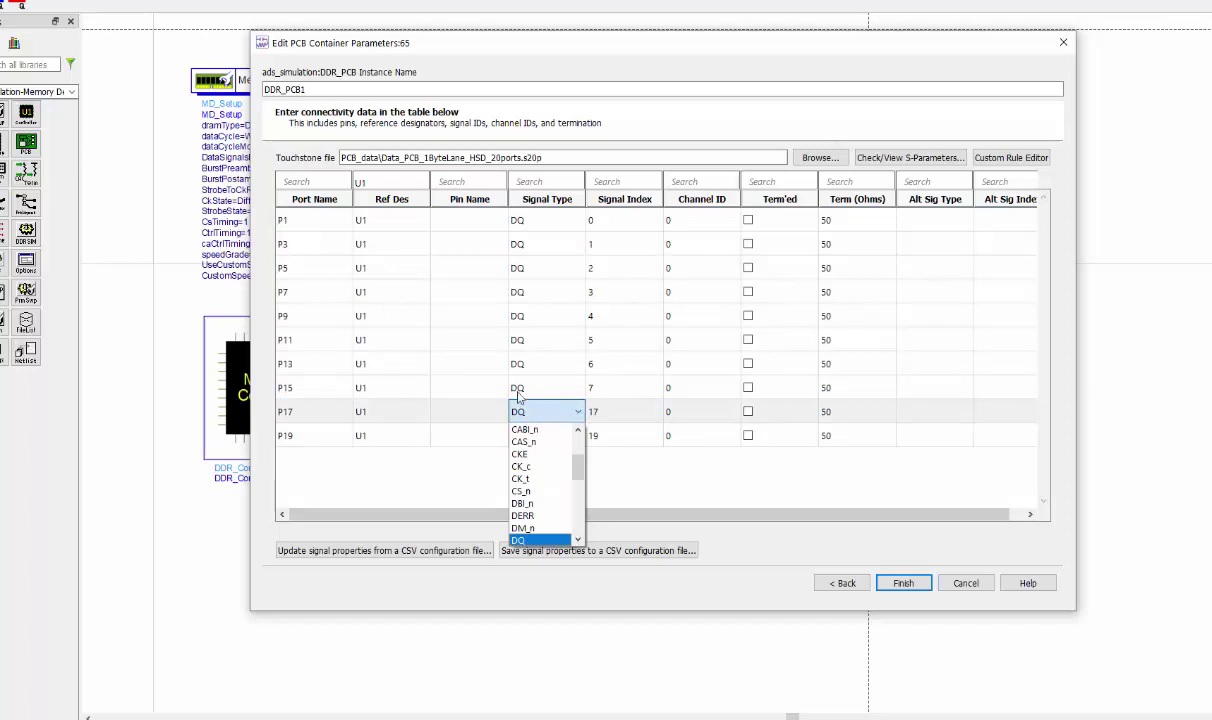
{"action": "left_click", "coordinate": [578, 540]}
{"action": "left_click", "coordinate": [578, 540]}
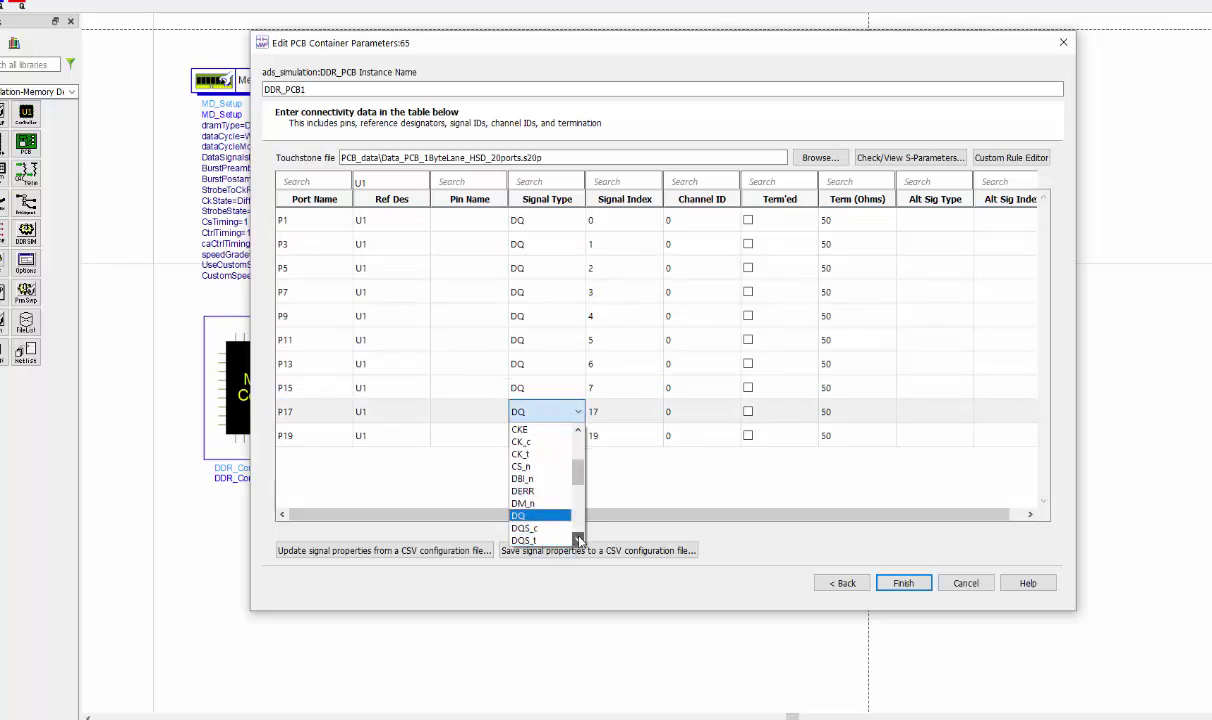
{"action": "left_click", "coordinate": [578, 540]}
{"action": "left_click", "coordinate": [578, 540]}
{"action": "left_click", "coordinate": [555, 516]}
{"action": "left_click", "coordinate": [578, 444]}
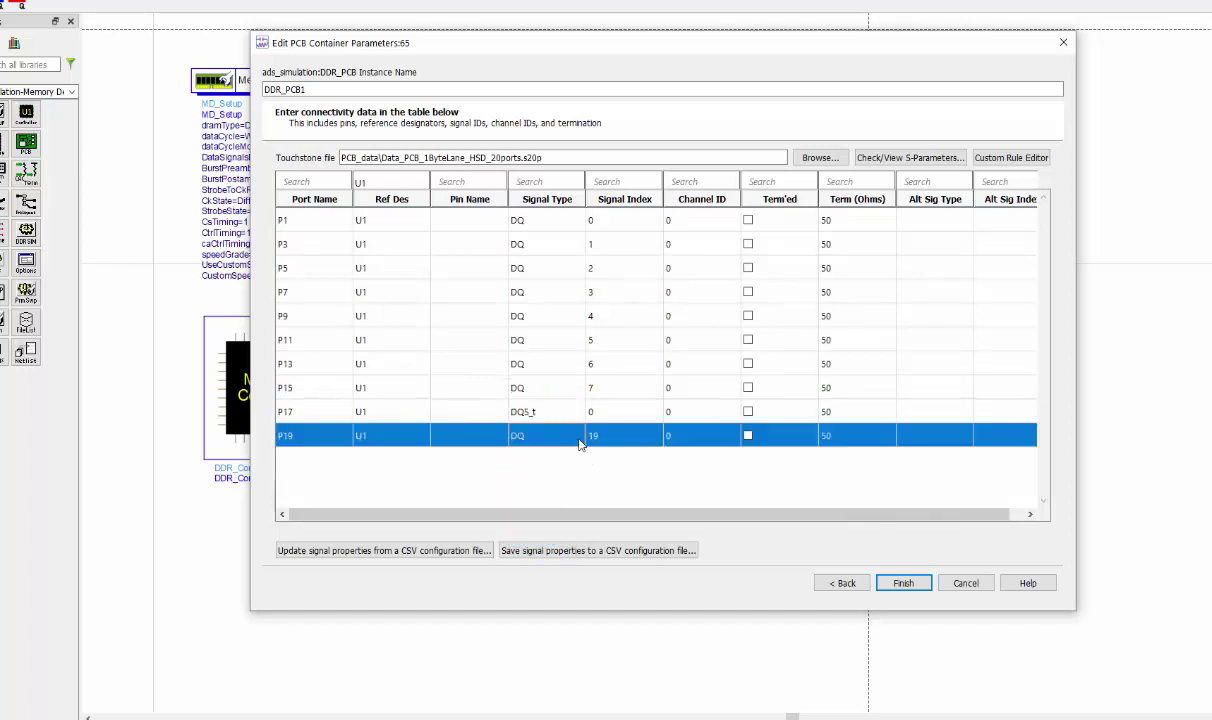
{"action": "left_click", "coordinate": [578, 436]}
{"action": "left_click", "coordinate": [578, 436]}
{"action": "scroll", "coordinate": [558, 520], "scroll_direction": "down", "scroll_amount": 2}
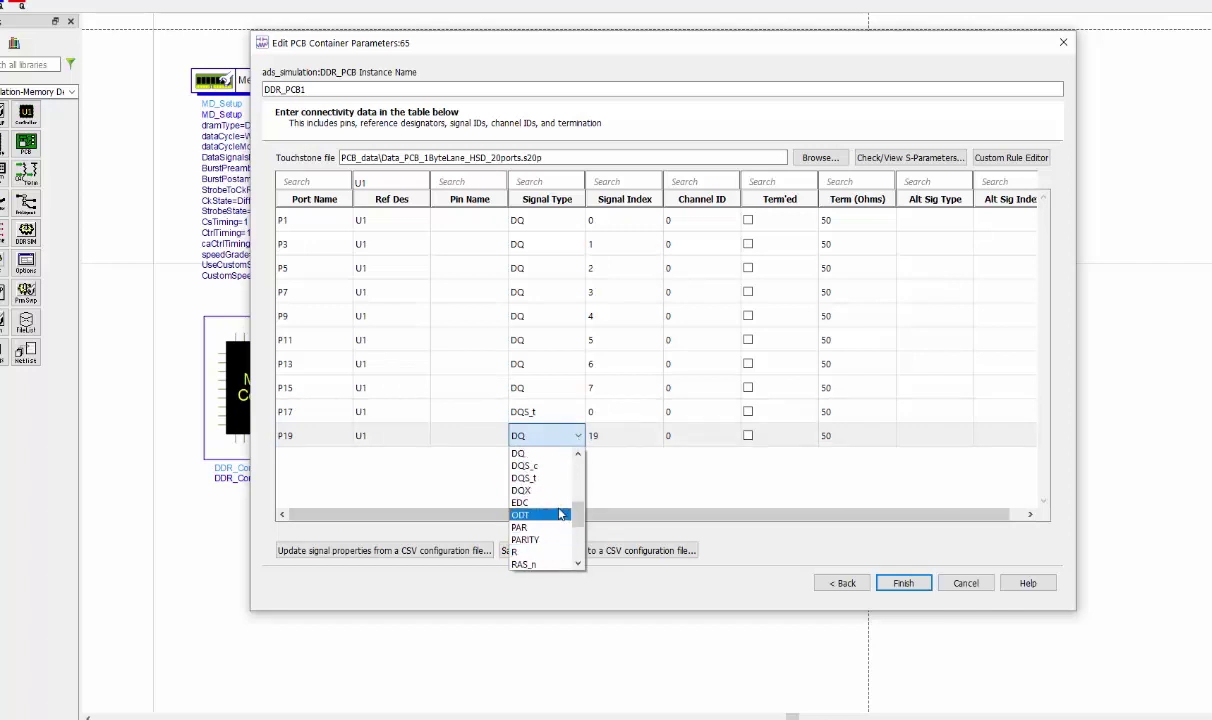
{"action": "left_click", "coordinate": [545, 466]}
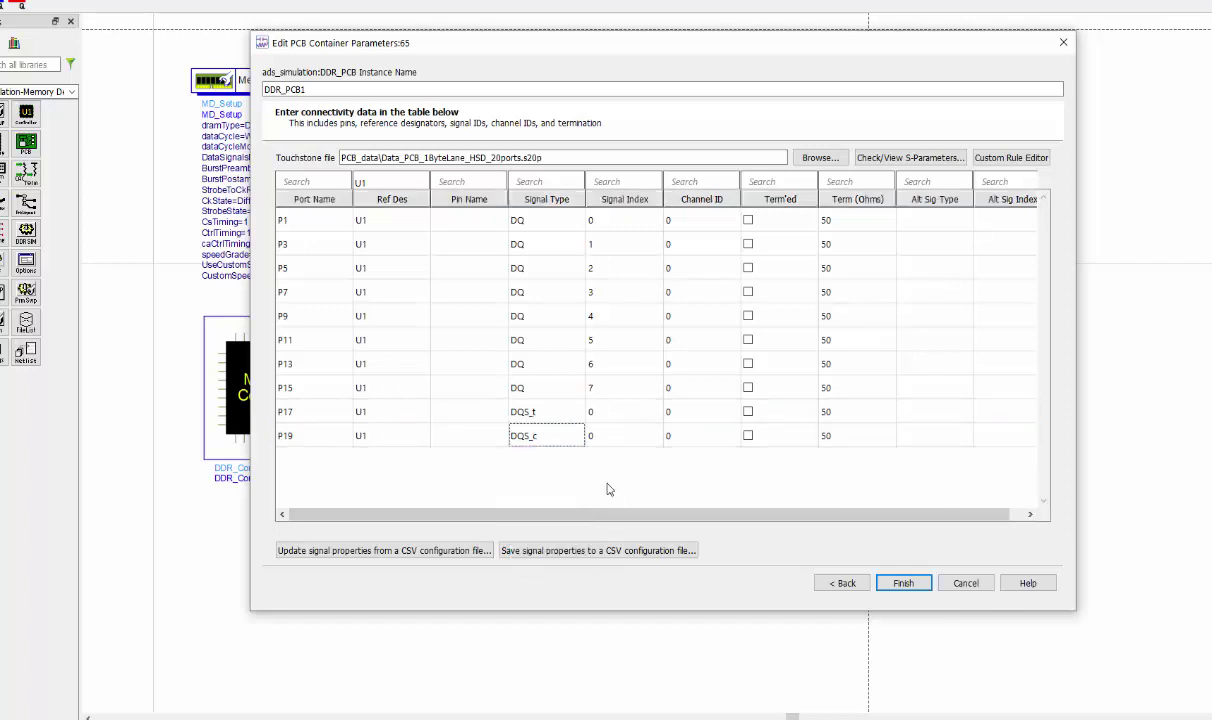
Change the reference designator filter from U1 to U60
{"action": "left_click", "coordinate": [398, 184]}
{"action": "key", "text": "BackSpace"}
{"action": "type", "text": "60"}
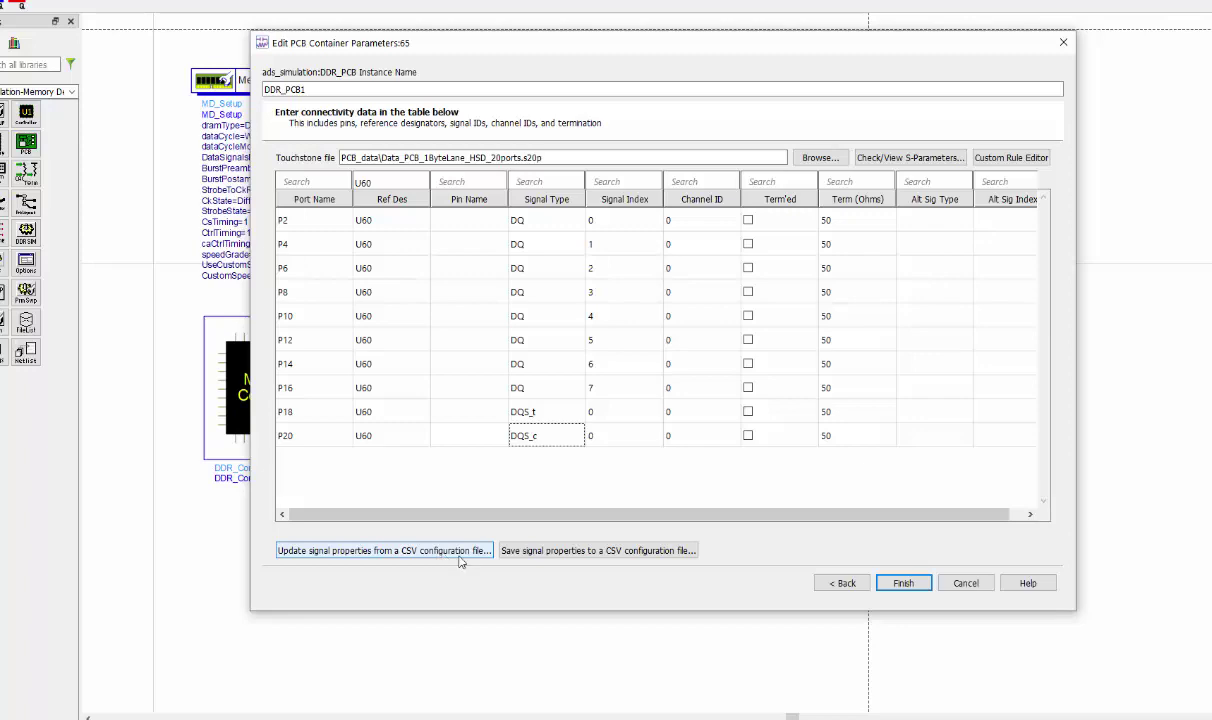
Finish the PCB setup and review U1's enable options in the memory controller
{"action": "left_click", "coordinate": [903, 584]}
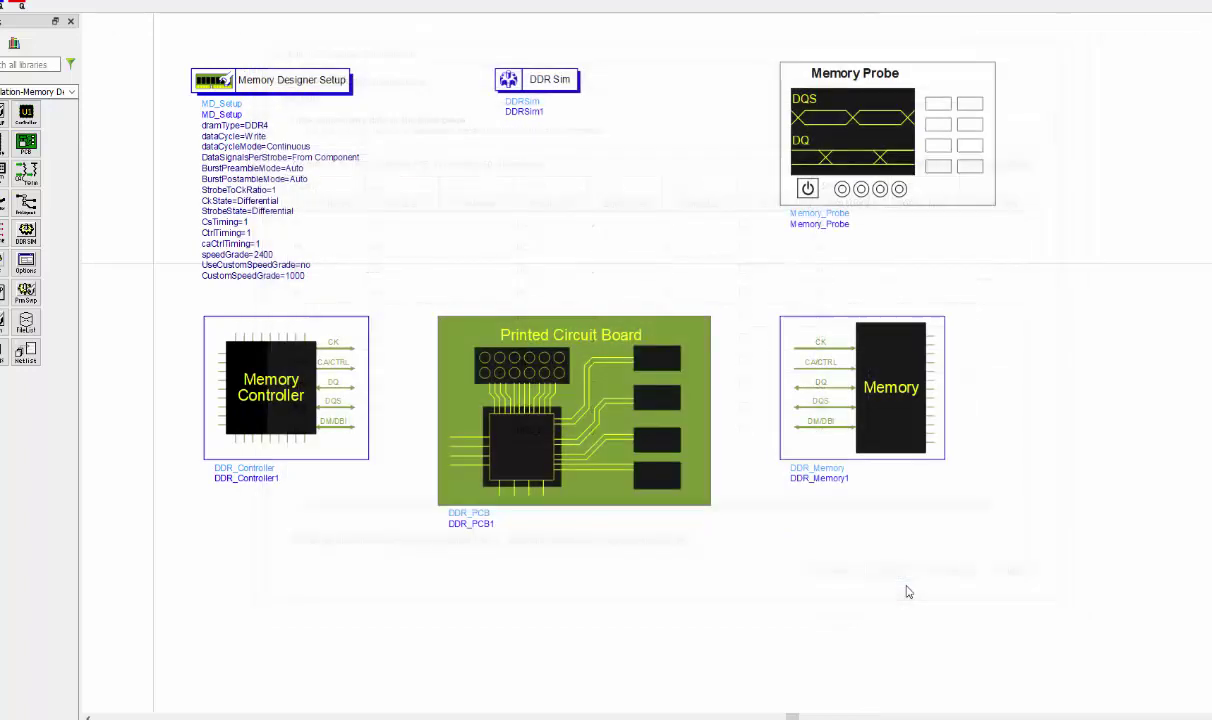
{"action": "double_click", "coordinate": [292, 326]}
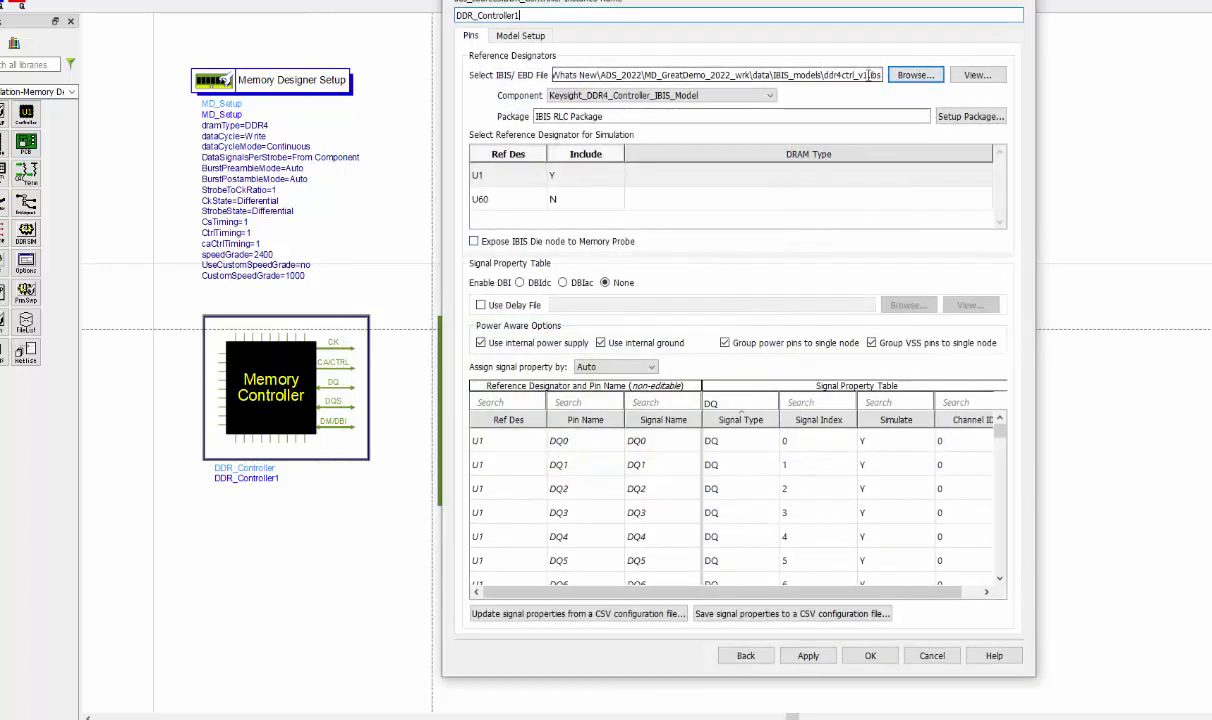
{"action": "left_click", "coordinate": [560, 176]}
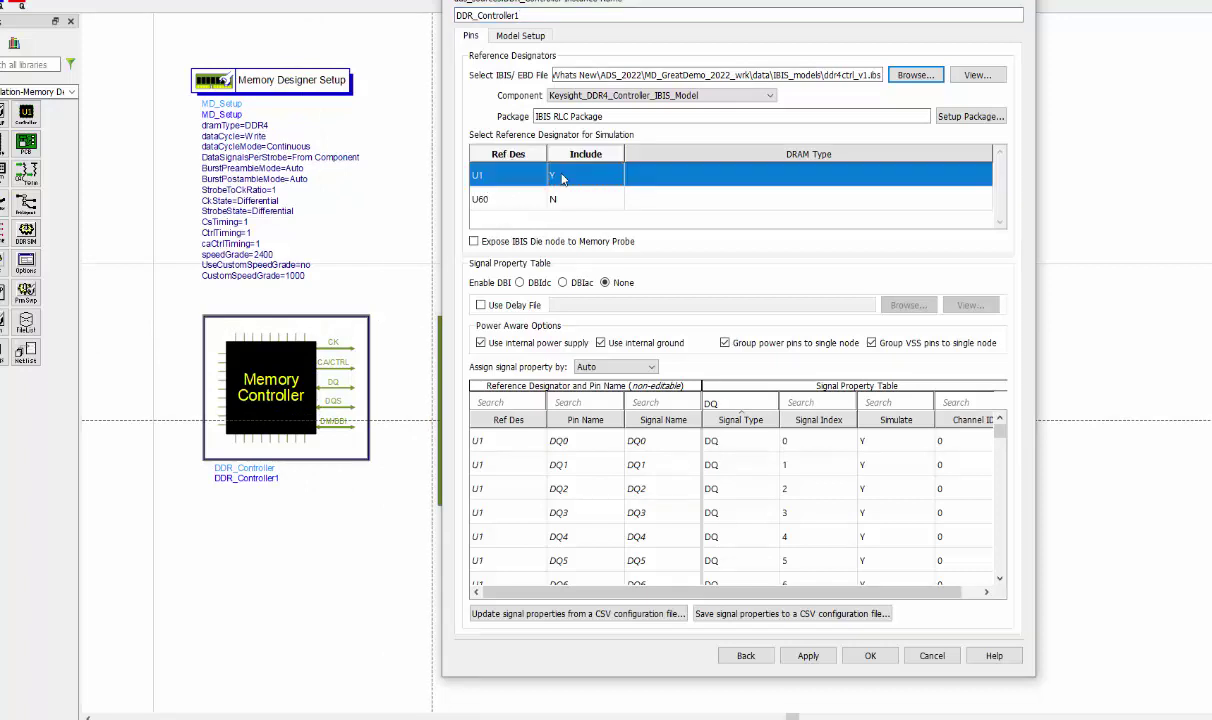
{"action": "right_click", "coordinate": [562, 176]}
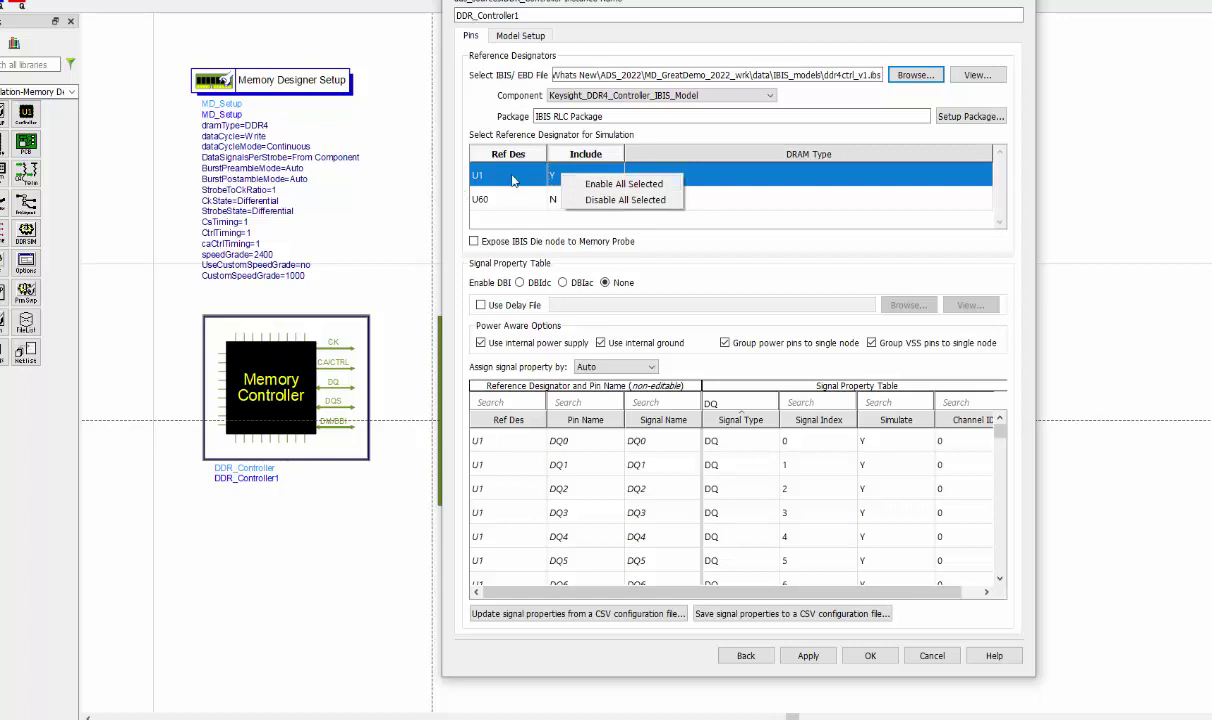
{"action": "left_click", "coordinate": [688, 266]}
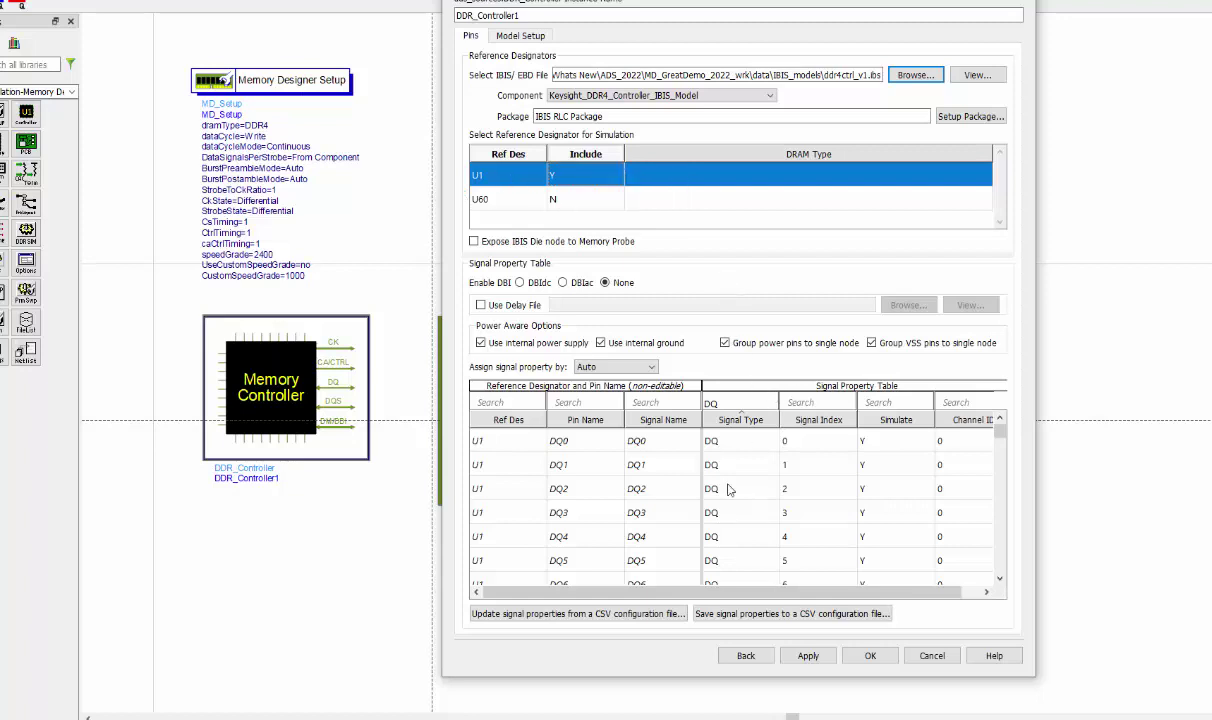
Enable simulation for controller signals DQ0–DQ7 and confirm the pin settings
{"action": "left_click", "coordinate": [722, 399]}
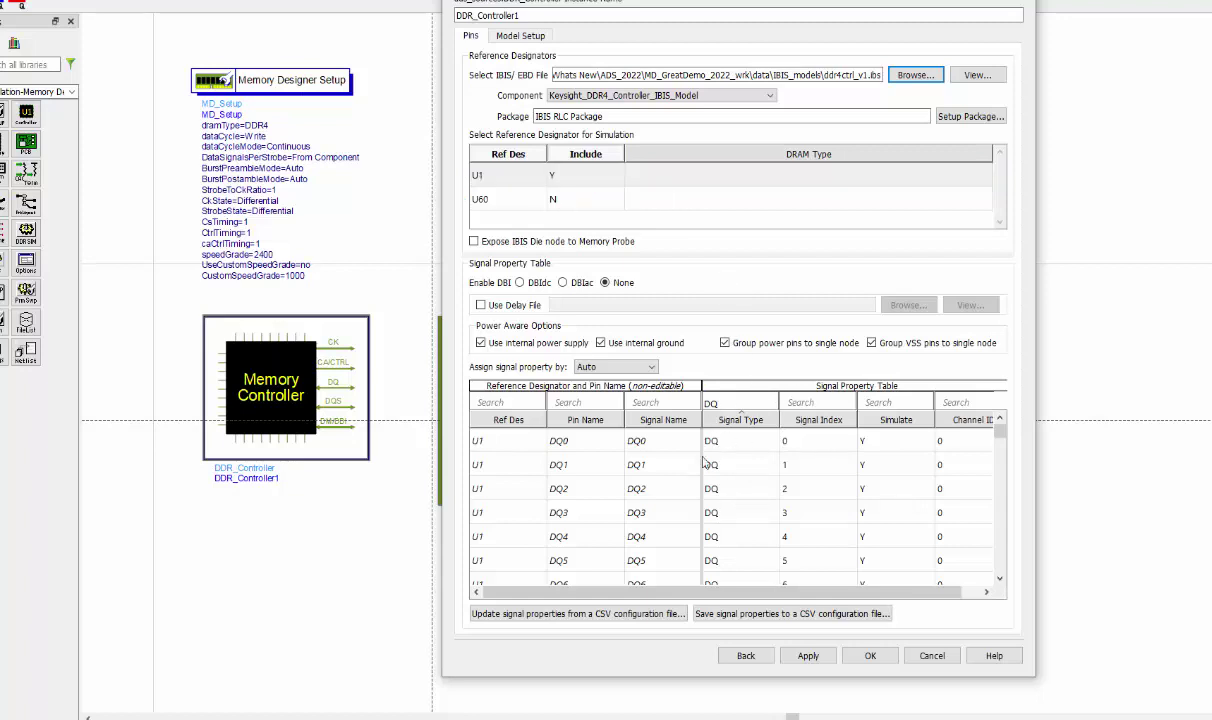
{"action": "double_click", "coordinate": [701, 400]}
{"action": "left_click", "coordinate": [850, 441]}
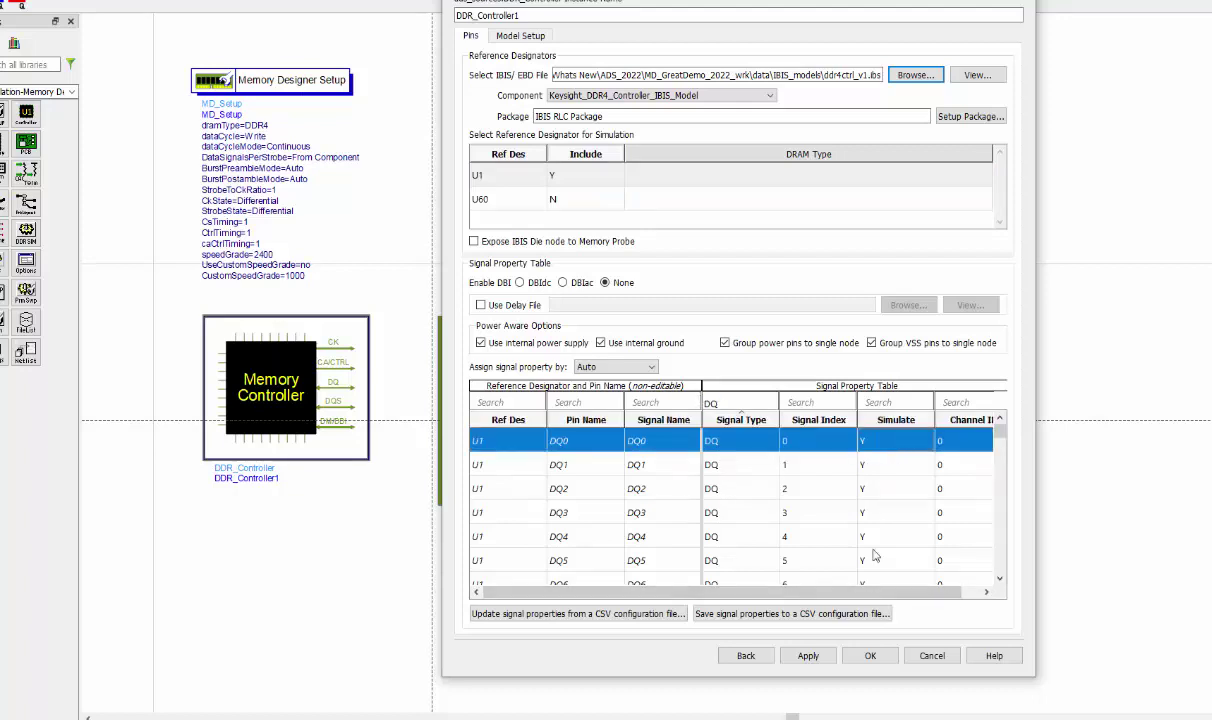
{"action": "scroll", "coordinate": [813, 442], "scroll_direction": "down", "scroll_amount": 1}
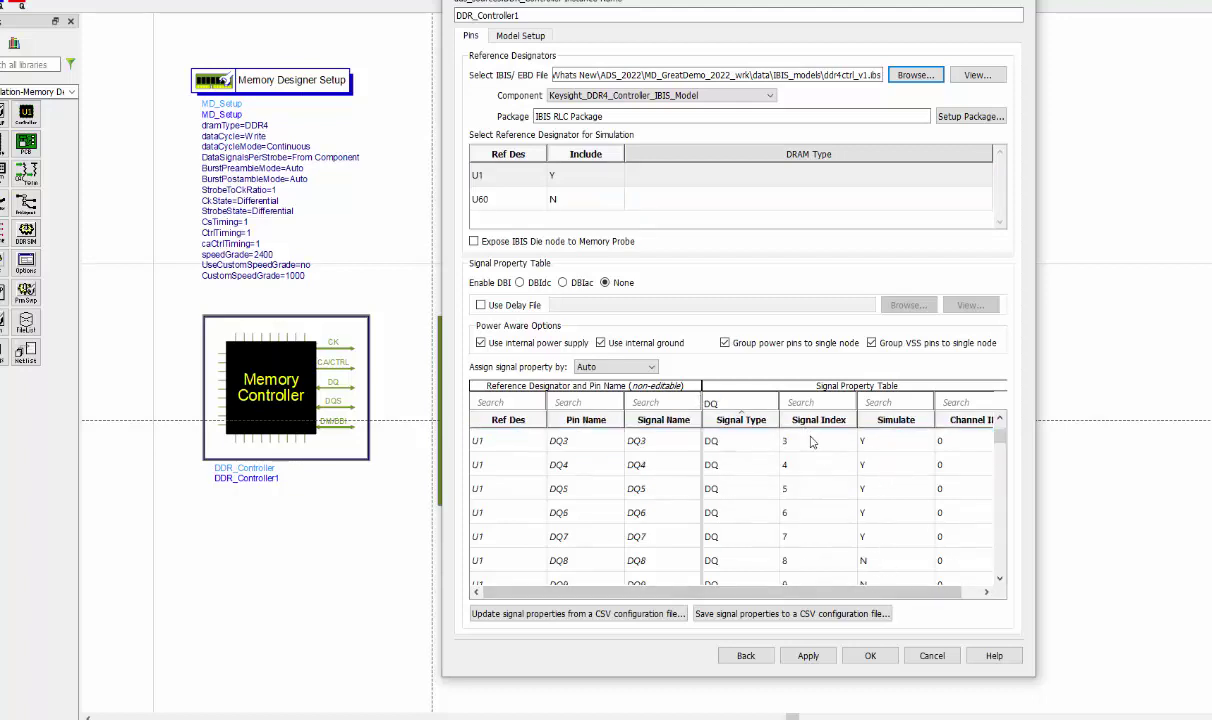
{"action": "left_click", "coordinate": [908, 537], "text": "shift"}
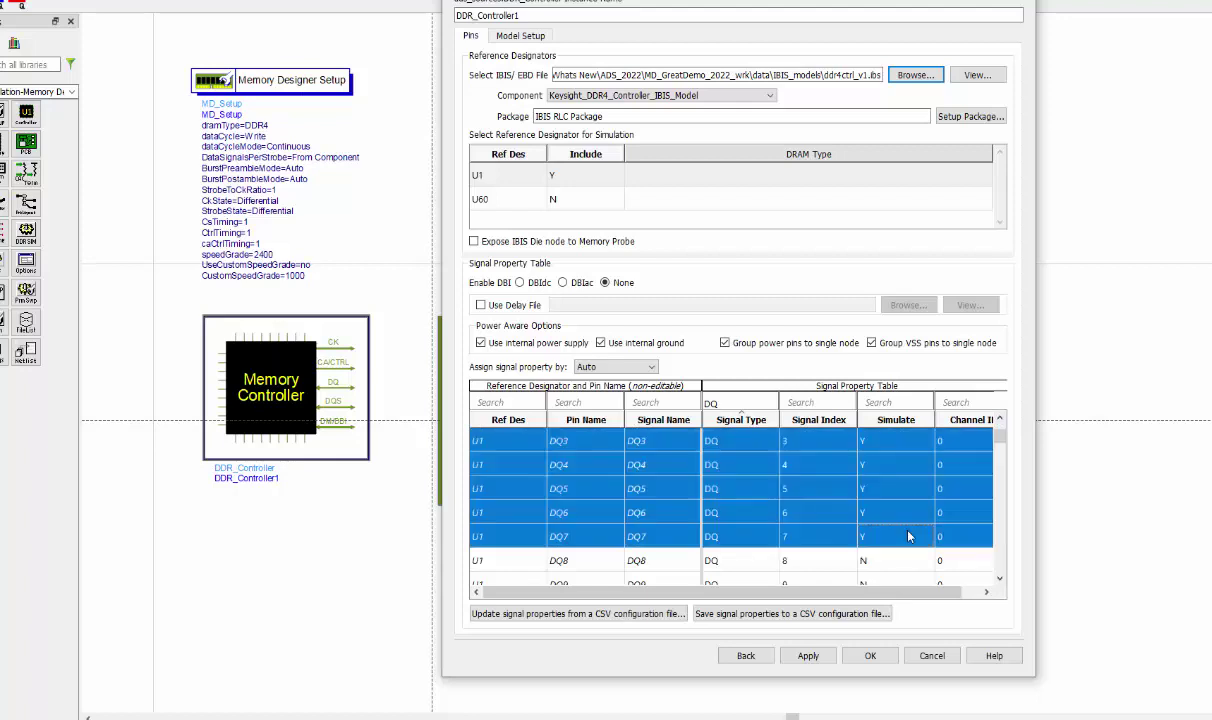
{"action": "right_click", "coordinate": [895, 468]}
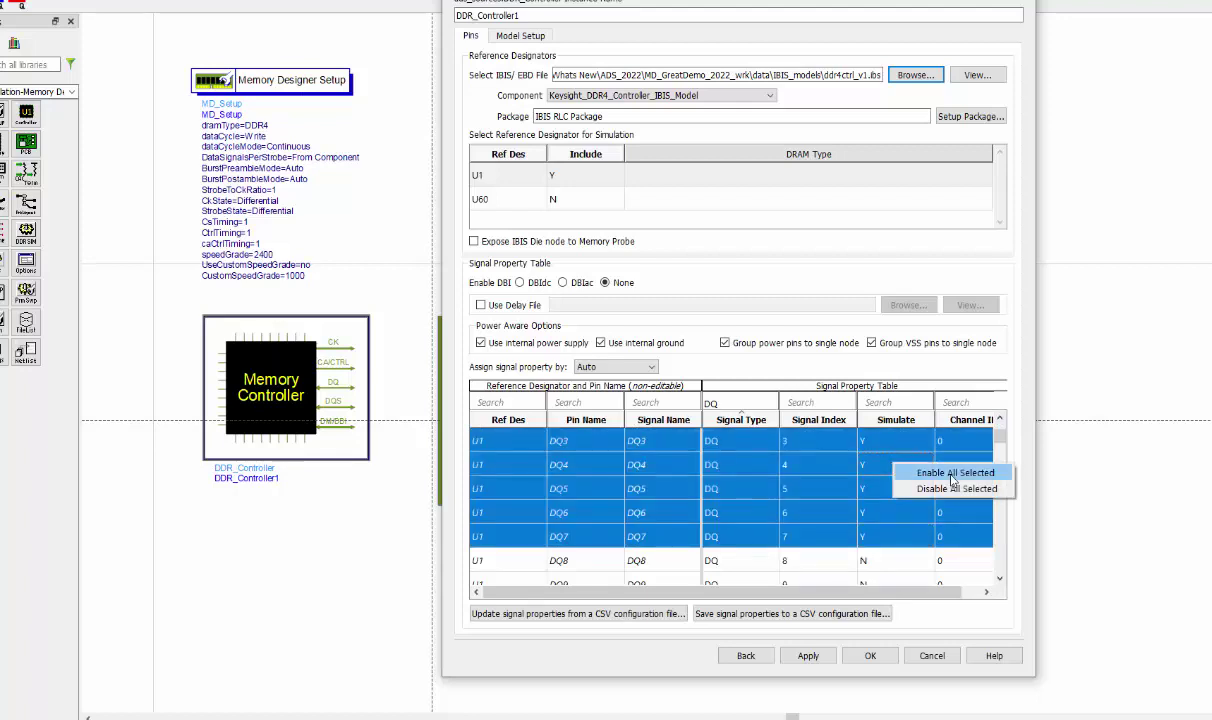
{"action": "left_click", "coordinate": [953, 473]}
{"action": "scroll", "coordinate": [908, 540], "scroll_direction": "down", "scroll_amount": 6}
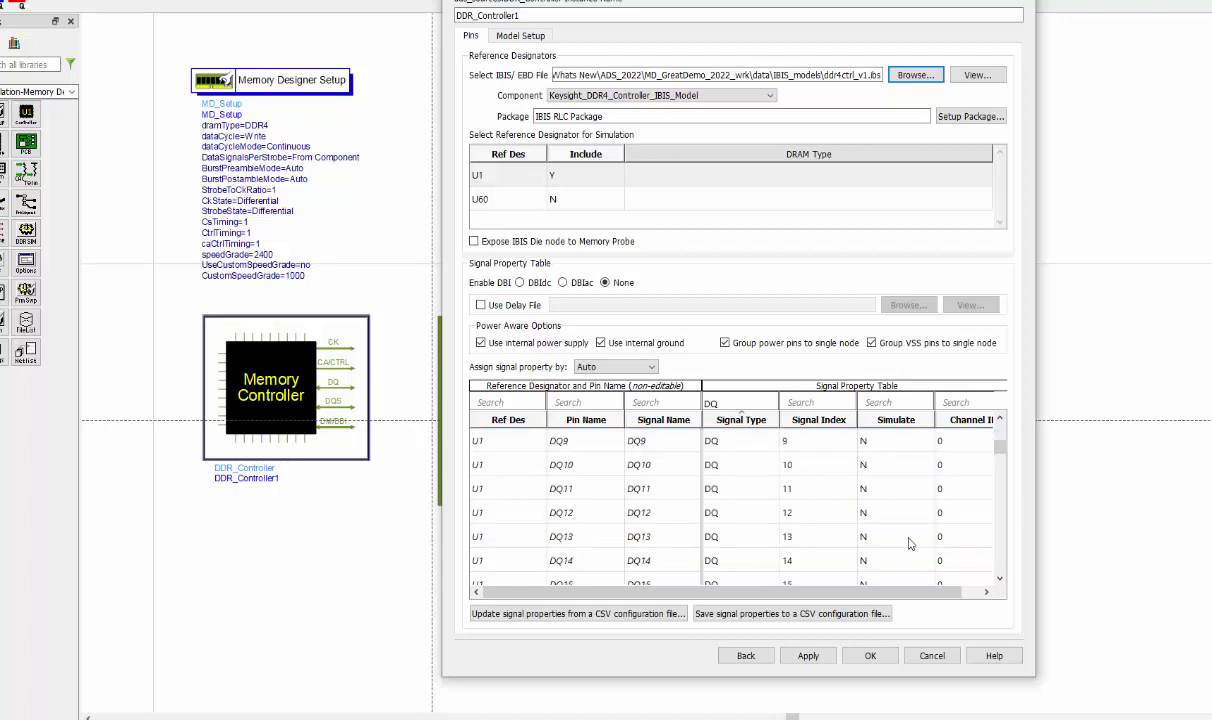
{"action": "scroll", "coordinate": [910, 543], "scroll_direction": "down", "scroll_amount": 10}
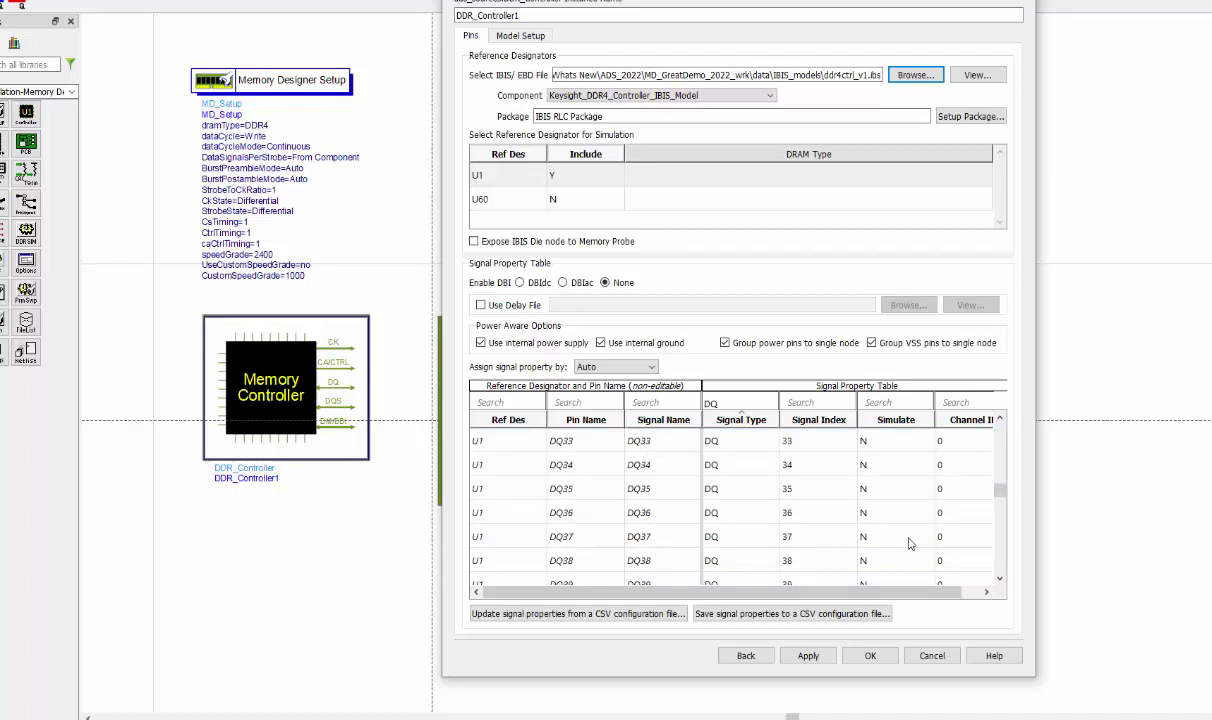
{"action": "scroll", "coordinate": [910, 543], "scroll_direction": "down", "scroll_amount": 4}
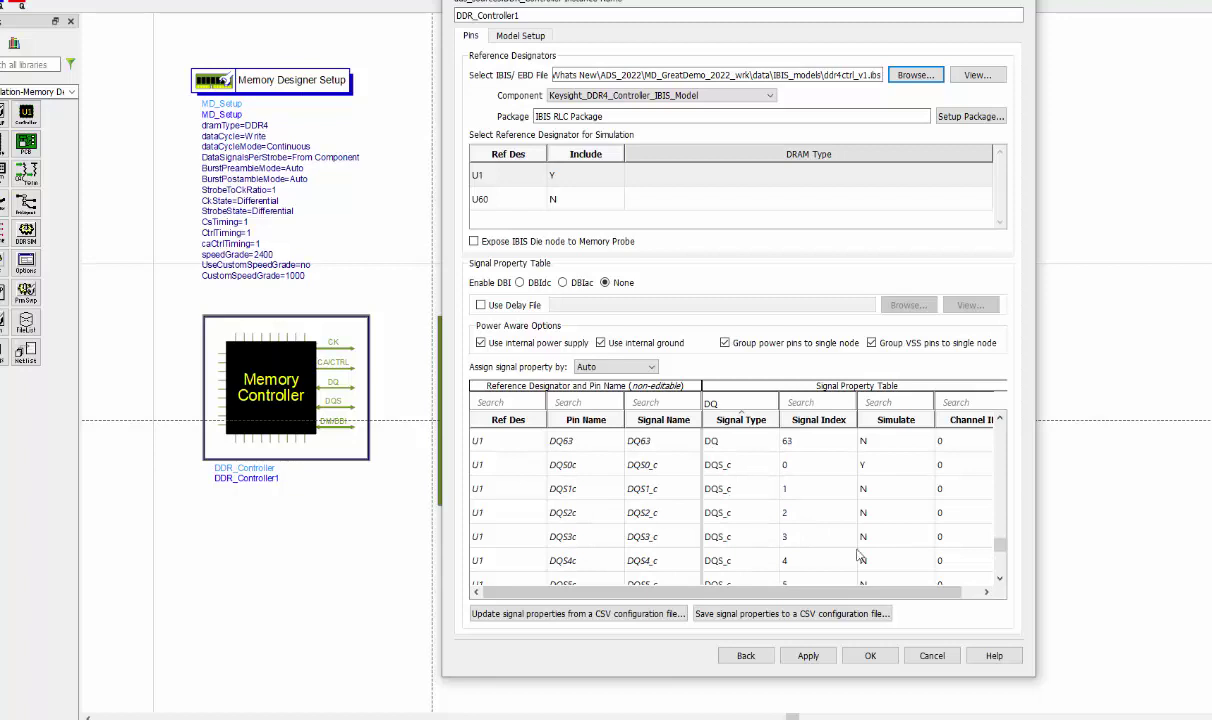
{"action": "left_click", "coordinate": [841, 464]}
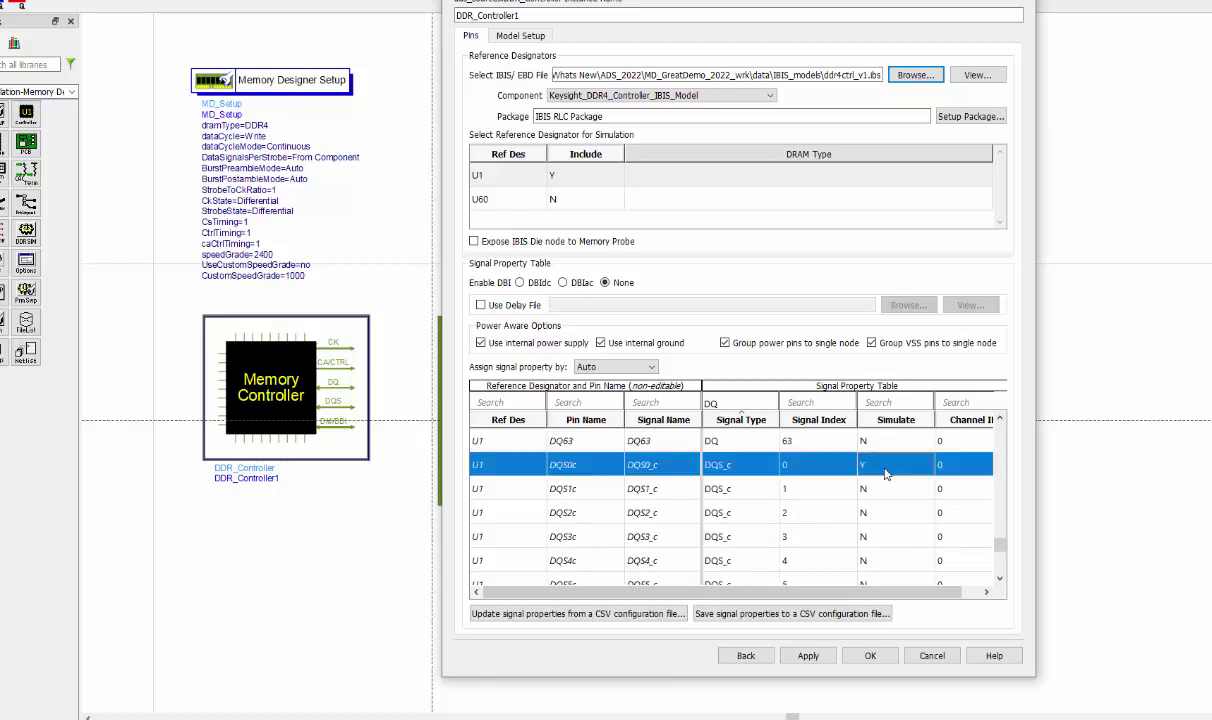
{"action": "left_click", "coordinate": [872, 658]}
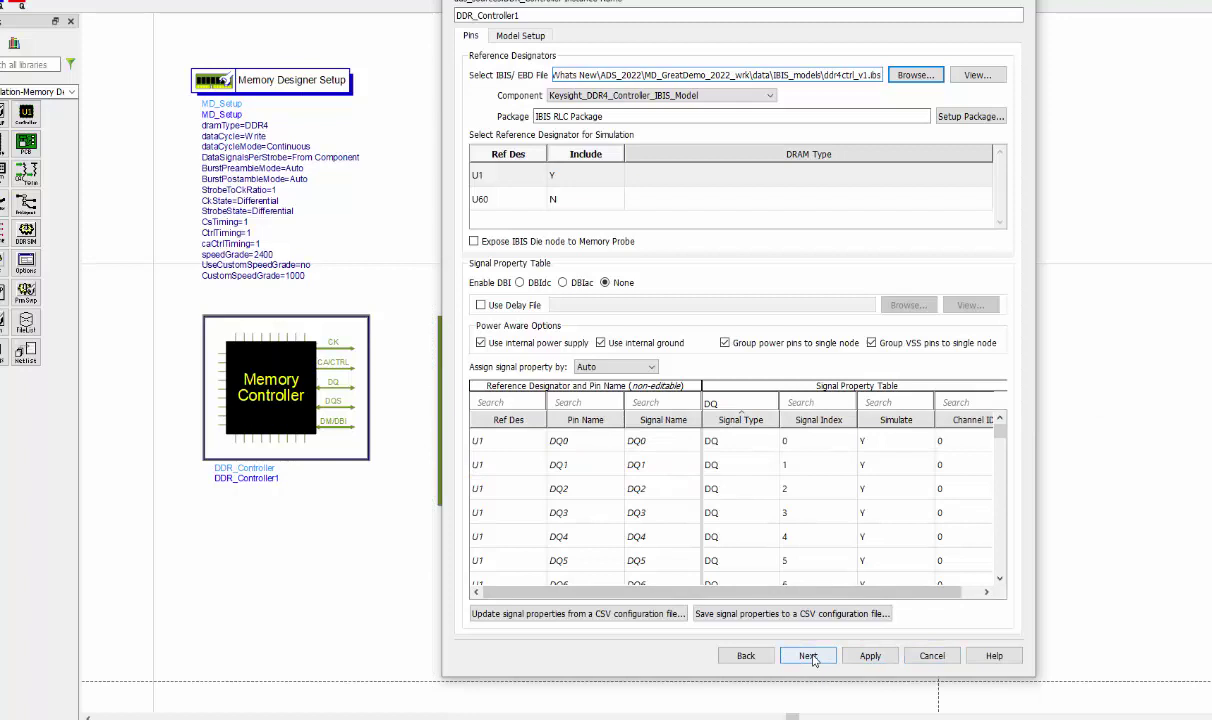
Group controller signals DQ0–DQ7 into a new group named DQ
{"action": "left_click", "coordinate": [808, 656]}
{"action": "left_click", "coordinate": [536, 118]}
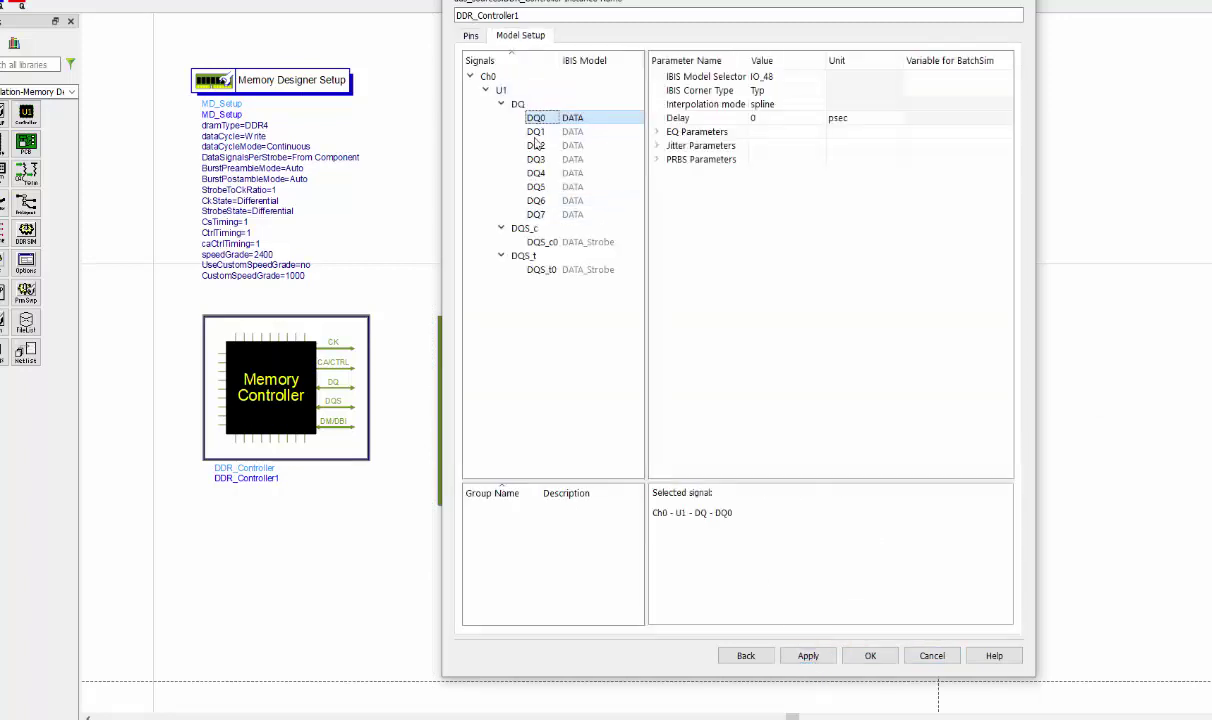
{"action": "left_click", "coordinate": [538, 213], "text": "shift"}
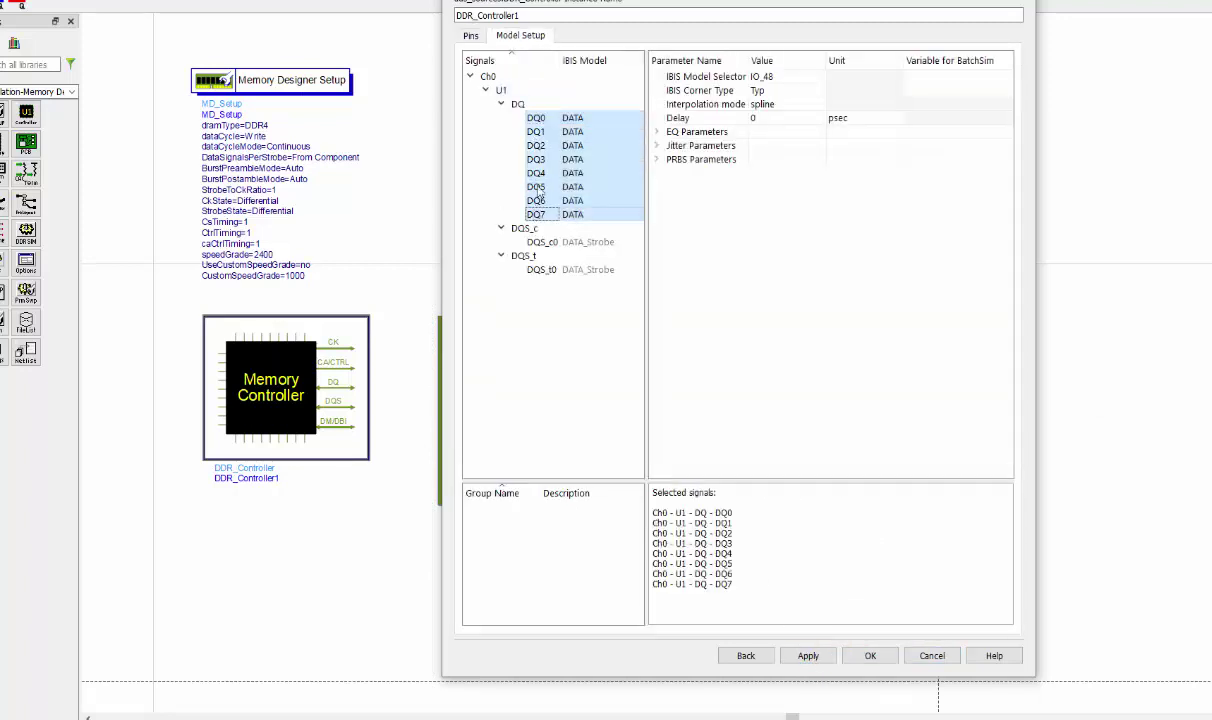
{"action": "right_click", "coordinate": [548, 162]}
{"action": "left_click", "coordinate": [588, 170]}
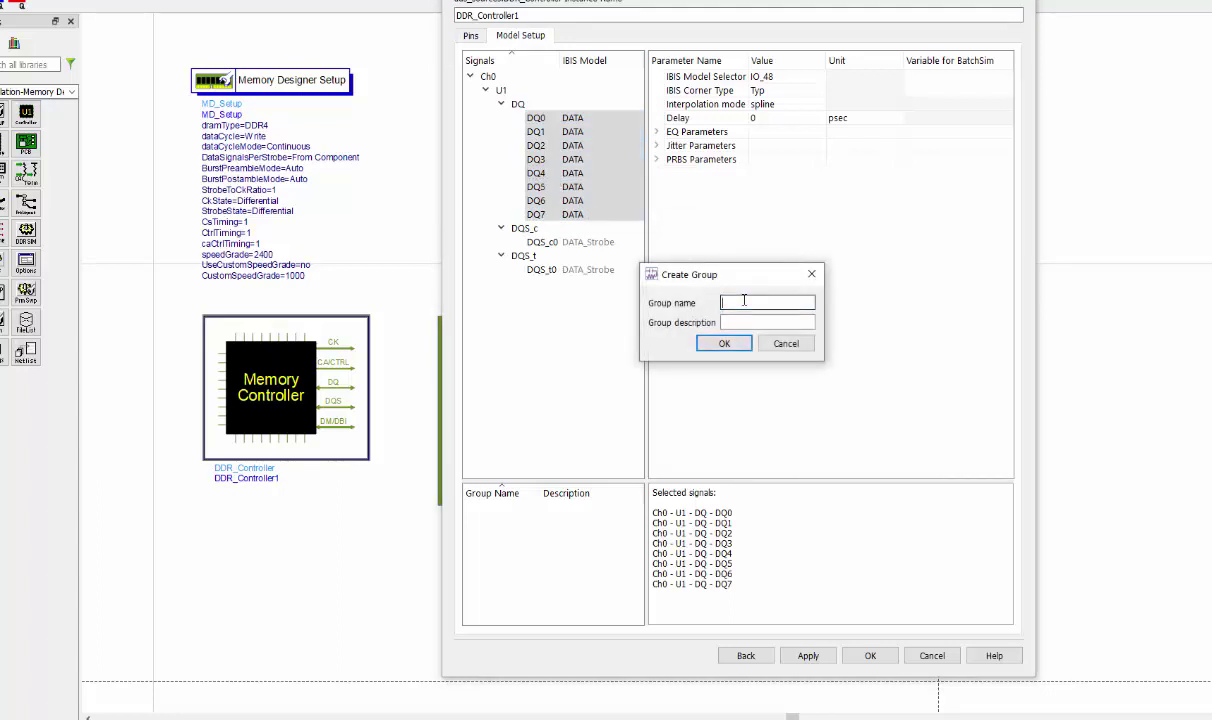
{"action": "key", "text": "Return"}
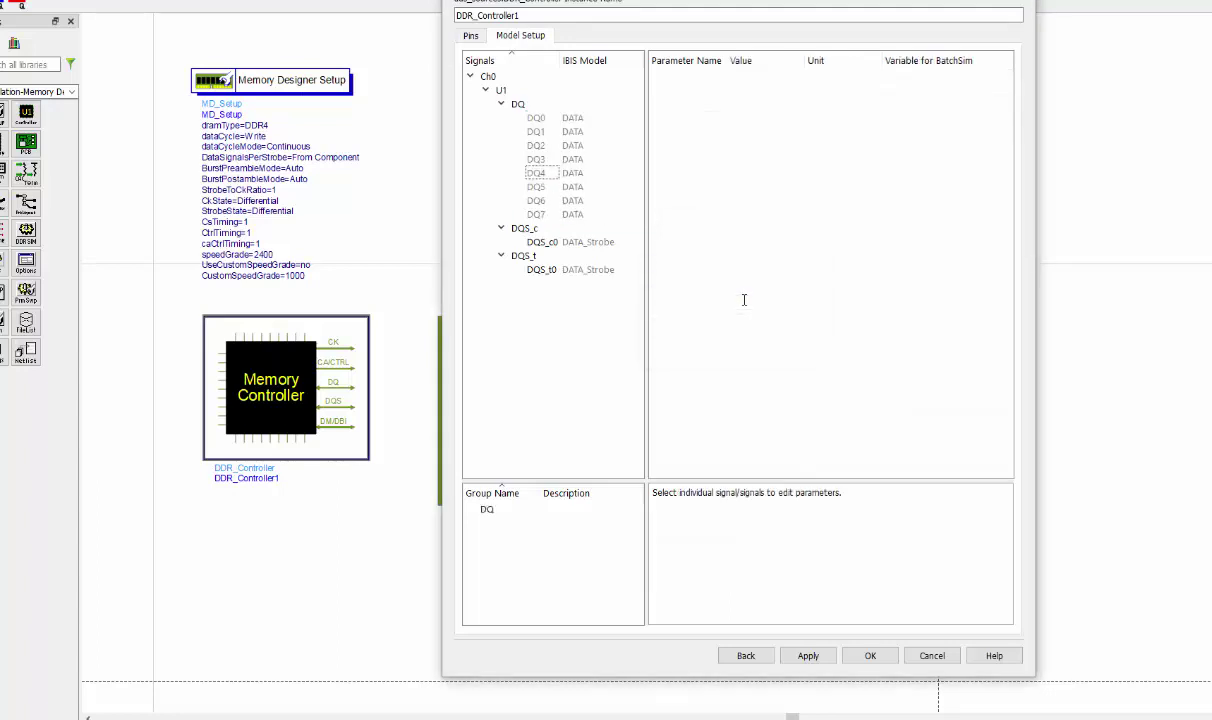
Assign the IO_48 IBIS model to the DQ group, check DQS_c0/DQS_t0 models, and confirm
{"action": "left_click", "coordinate": [490, 510]}
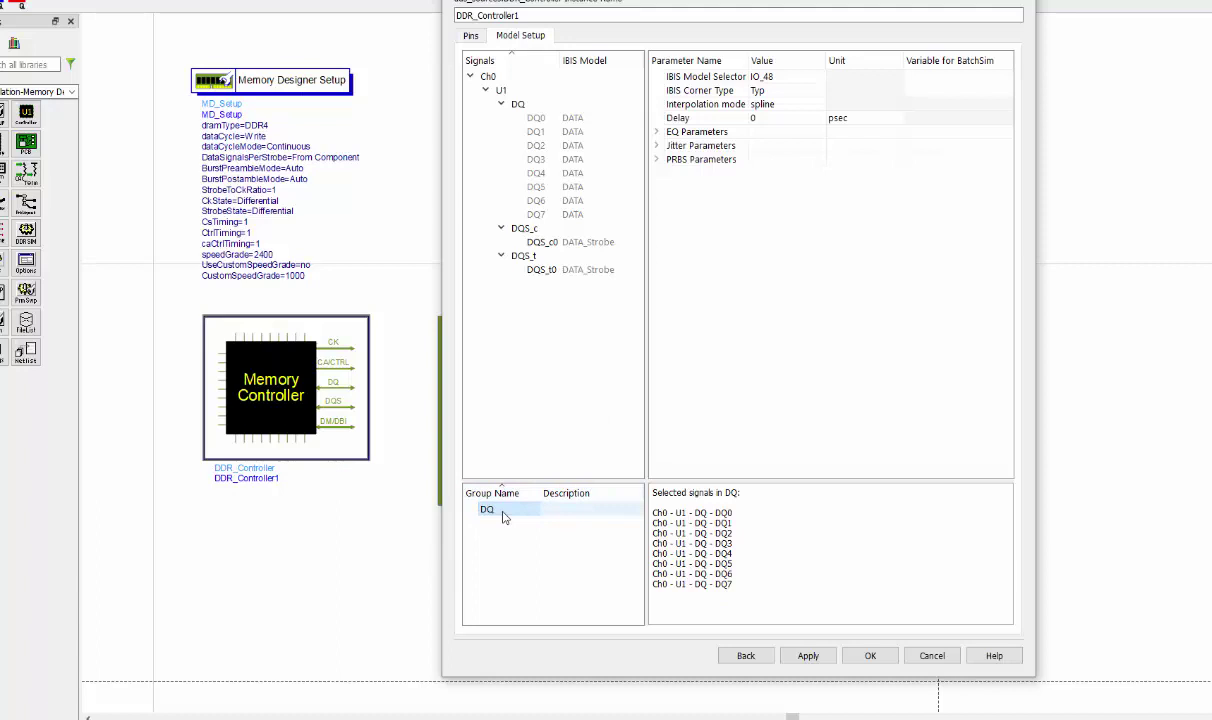
{"action": "left_click", "coordinate": [800, 77]}
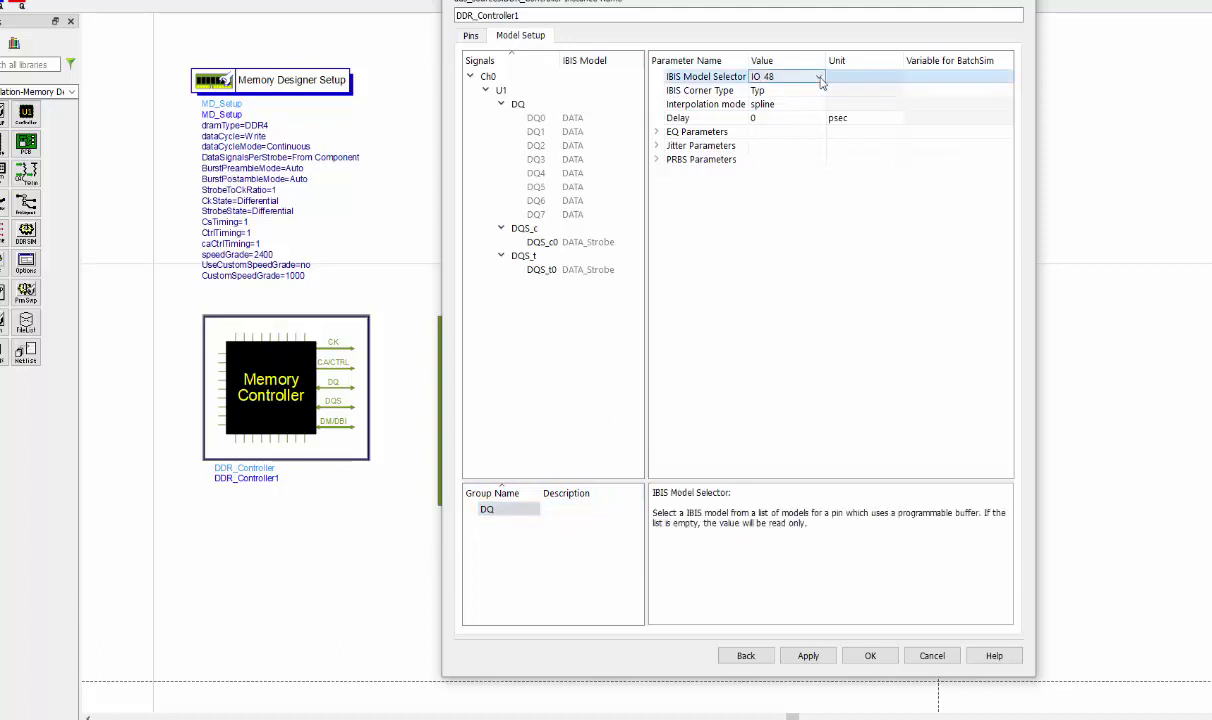
{"action": "left_click", "coordinate": [820, 78]}
{"action": "left_click", "coordinate": [775, 102]}
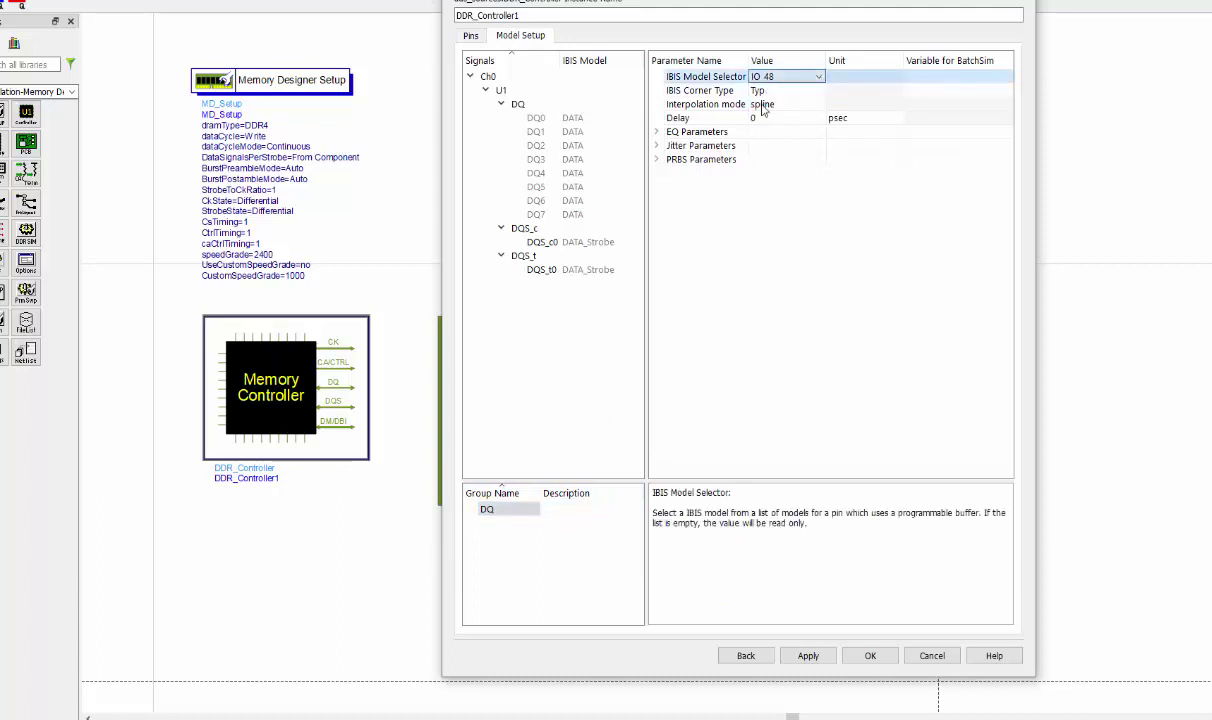
{"action": "left_click", "coordinate": [543, 243]}
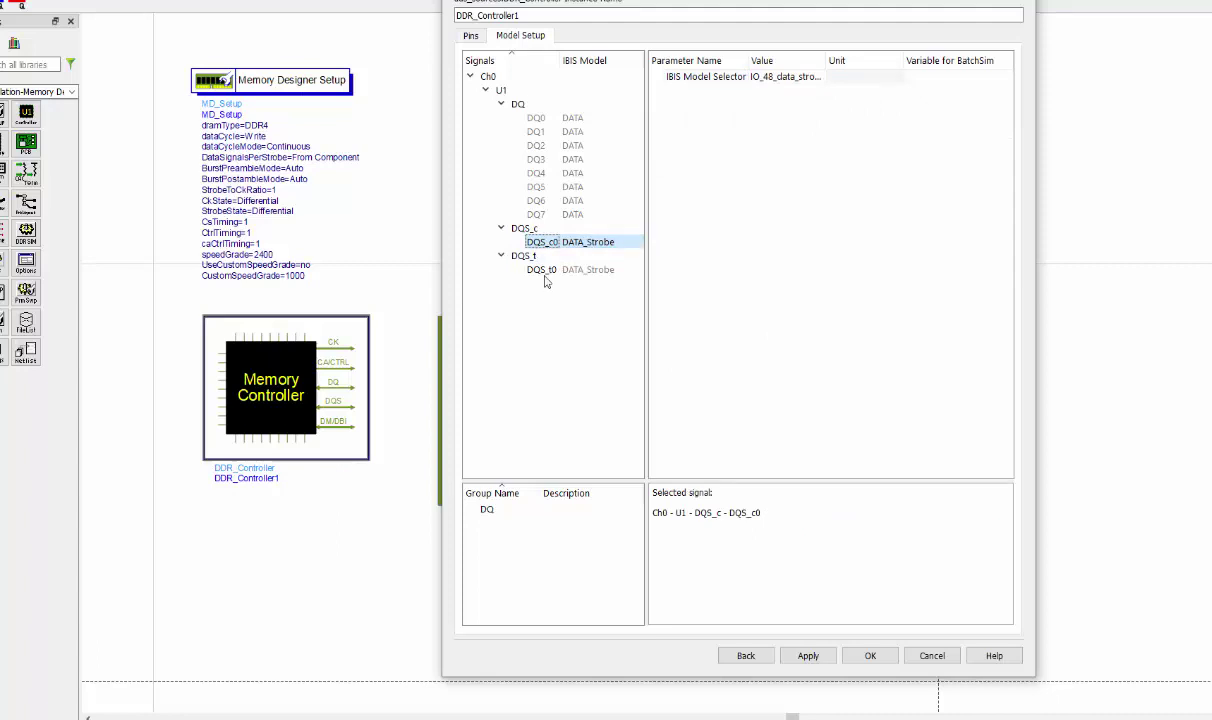
{"action": "left_click", "coordinate": [545, 272]}
{"action": "left_click", "coordinate": [543, 242]}
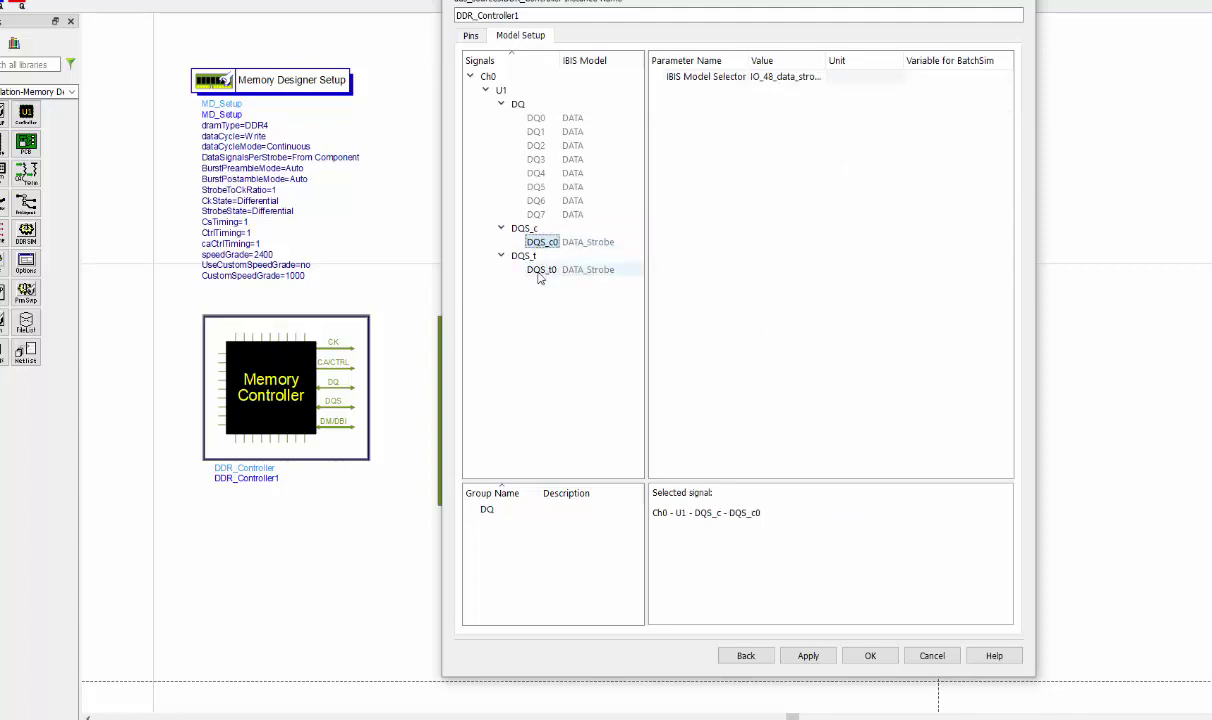
{"action": "left_click", "coordinate": [540, 272]}
{"action": "left_click", "coordinate": [543, 242]}
{"action": "left_click", "coordinate": [870, 656]}
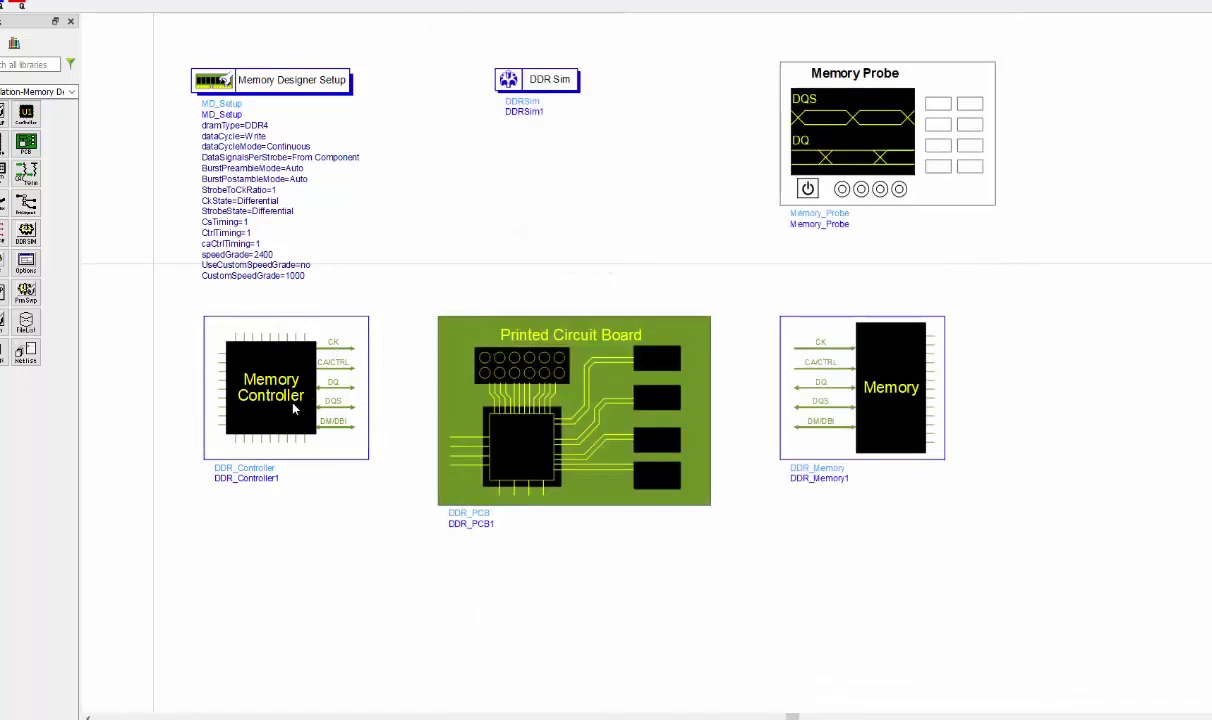
Open the memory parameters, keep U60 enabled, and review its signal table
{"action": "double_click", "coordinate": [795, 325]}
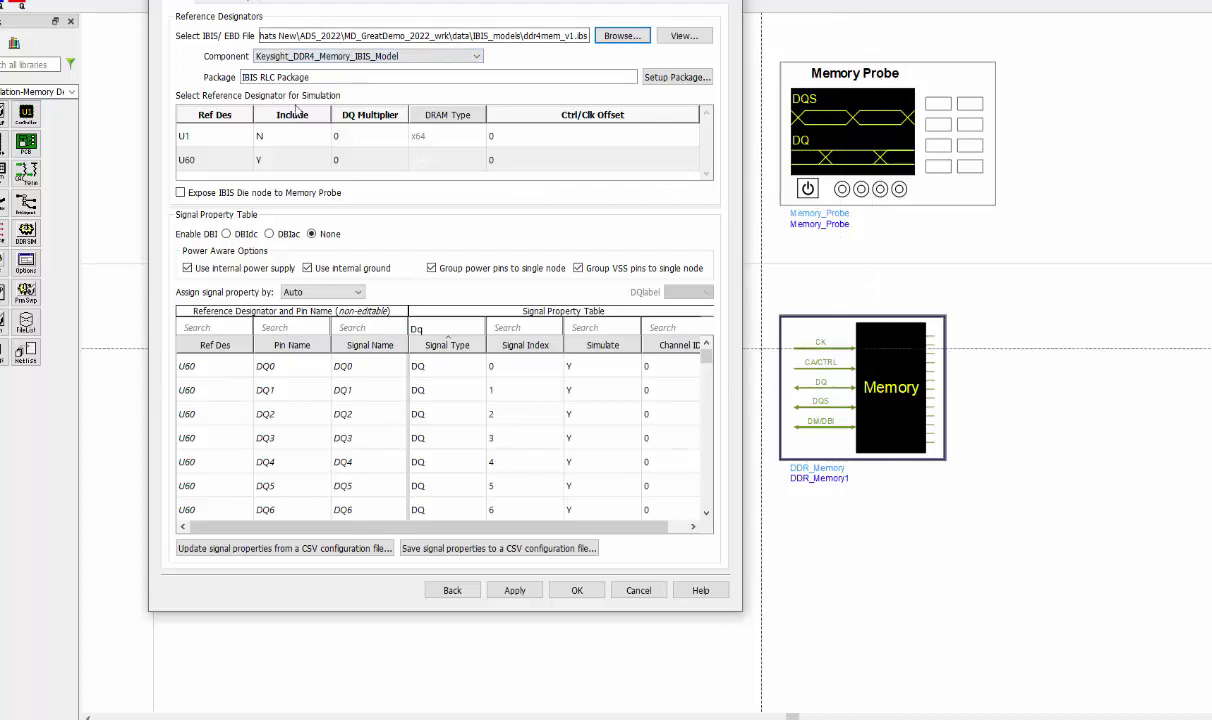
{"action": "left_click", "coordinate": [200, 163]}
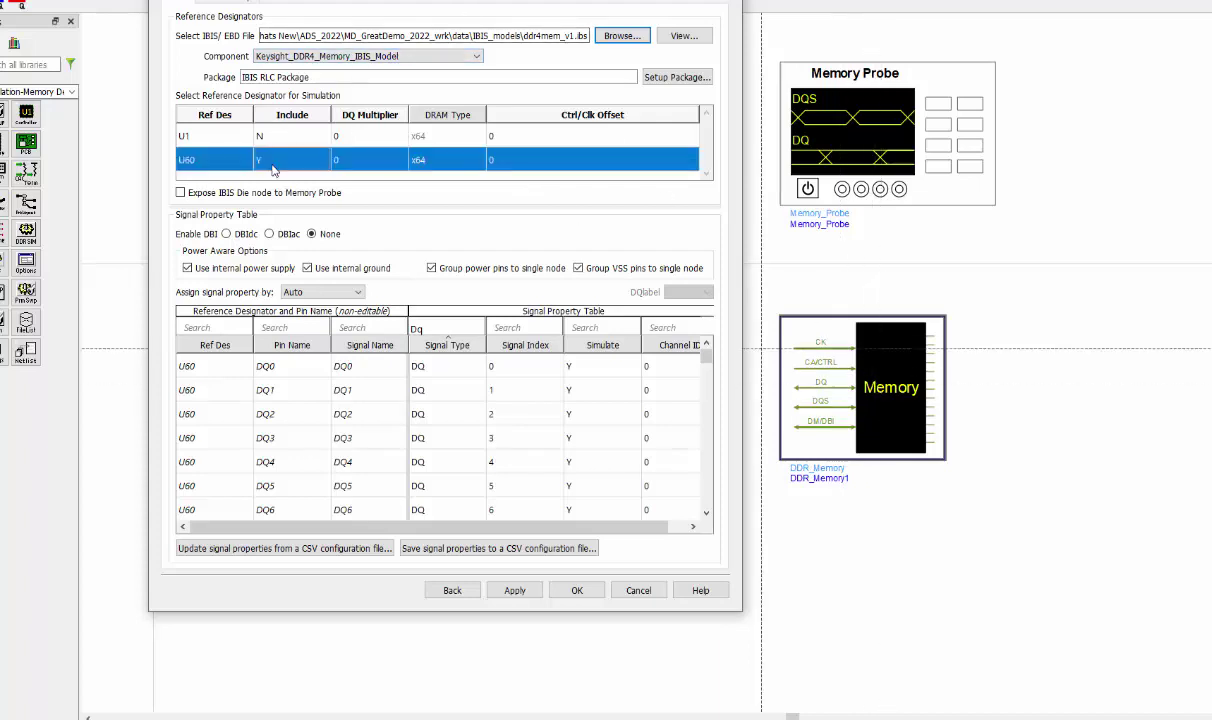
{"action": "right_click", "coordinate": [273, 166]}
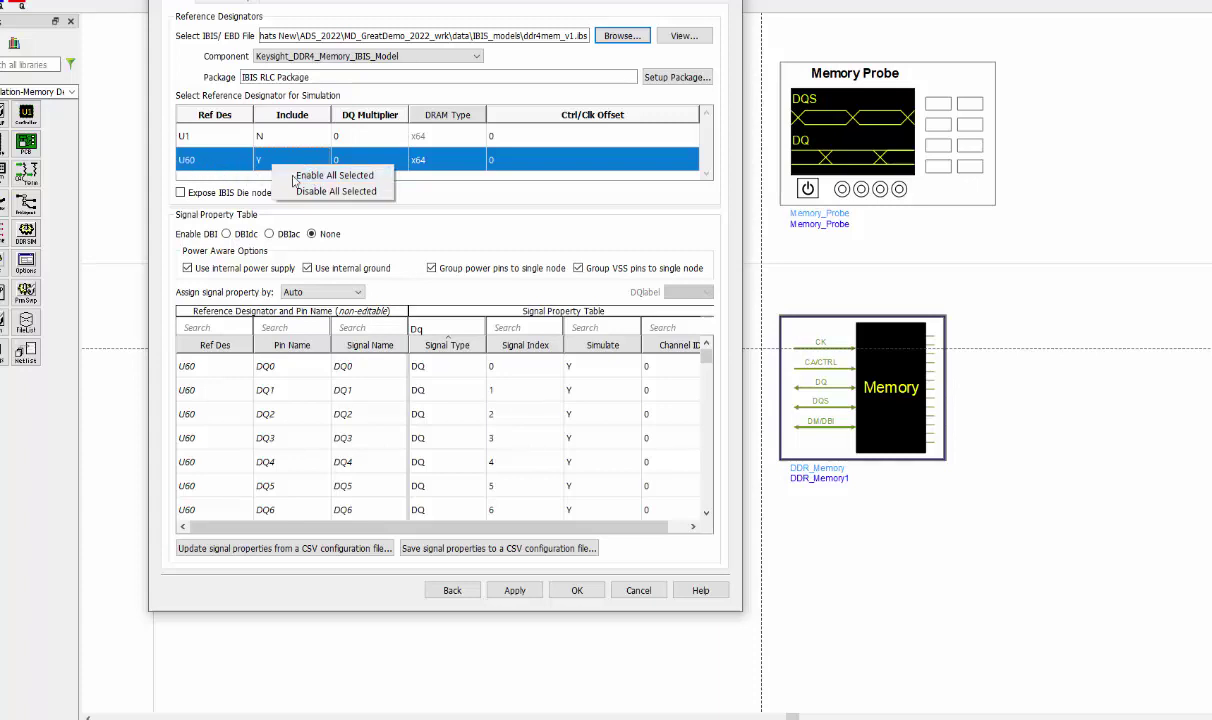
{"action": "left_click", "coordinate": [561, 227]}
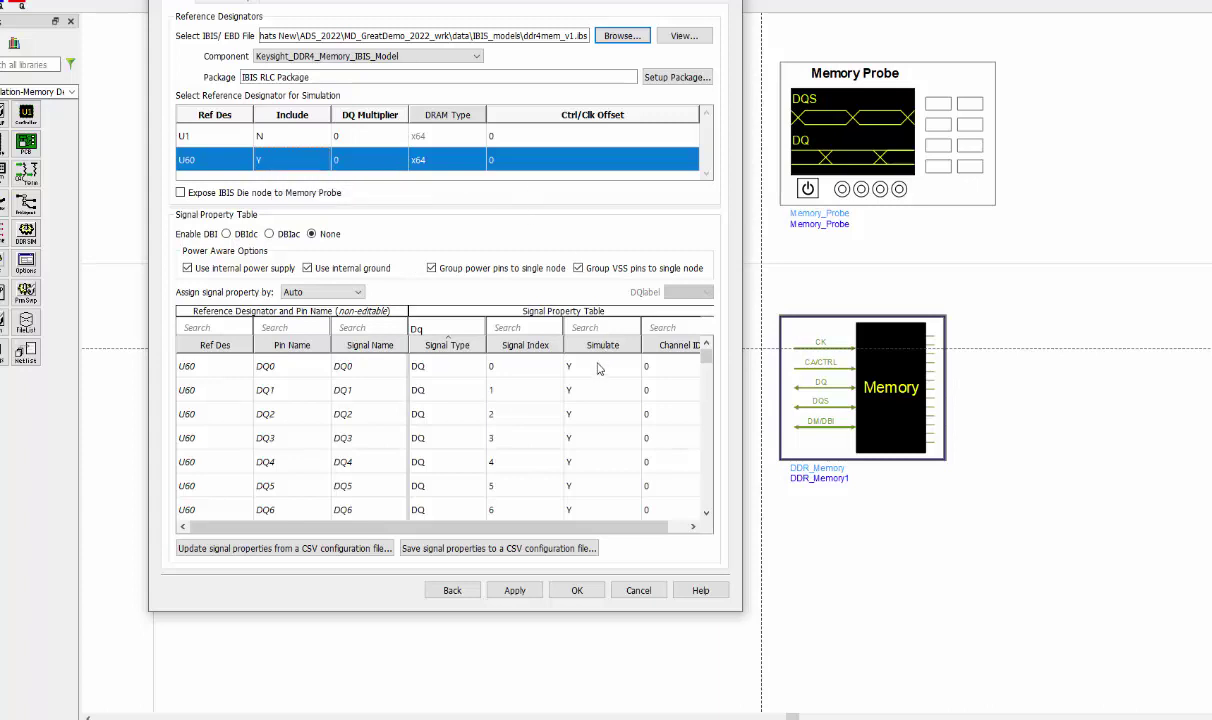
{"action": "scroll", "coordinate": [531, 505], "scroll_direction": "down", "scroll_amount": 1}
{"action": "scroll", "coordinate": [604, 475], "scroll_direction": "down", "scroll_amount": 17}
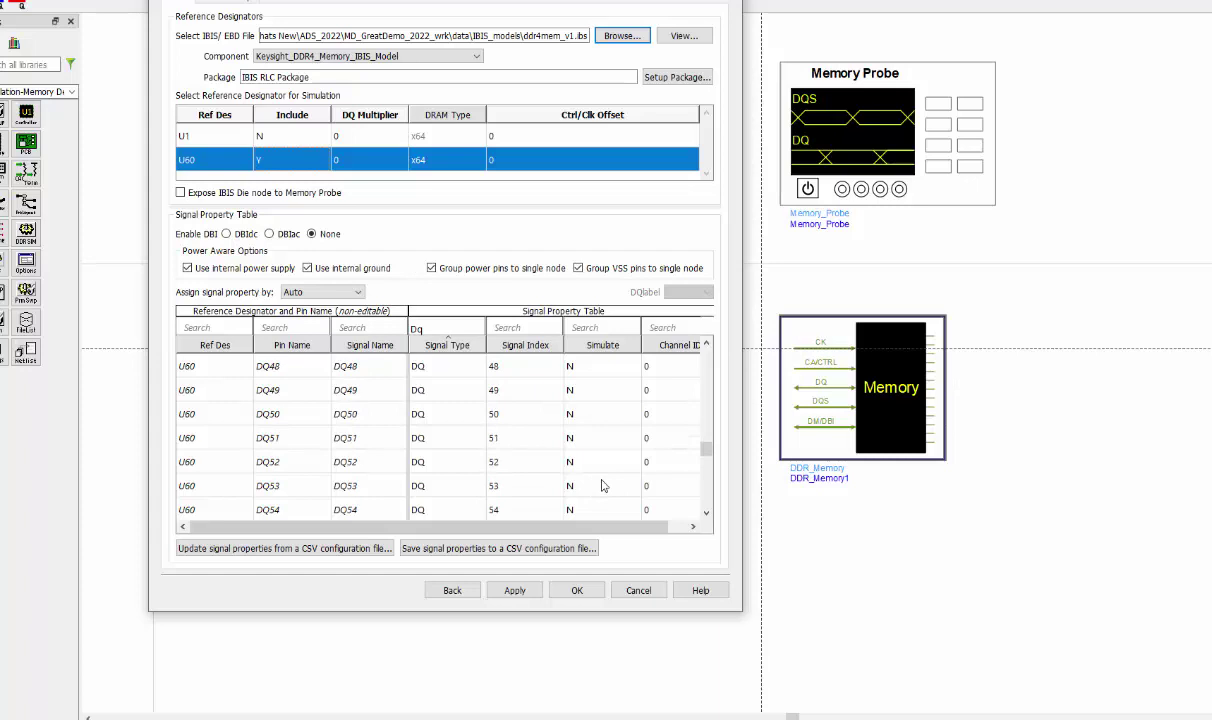
{"action": "scroll", "coordinate": [604, 485], "scroll_direction": "down", "scroll_amount": 3}
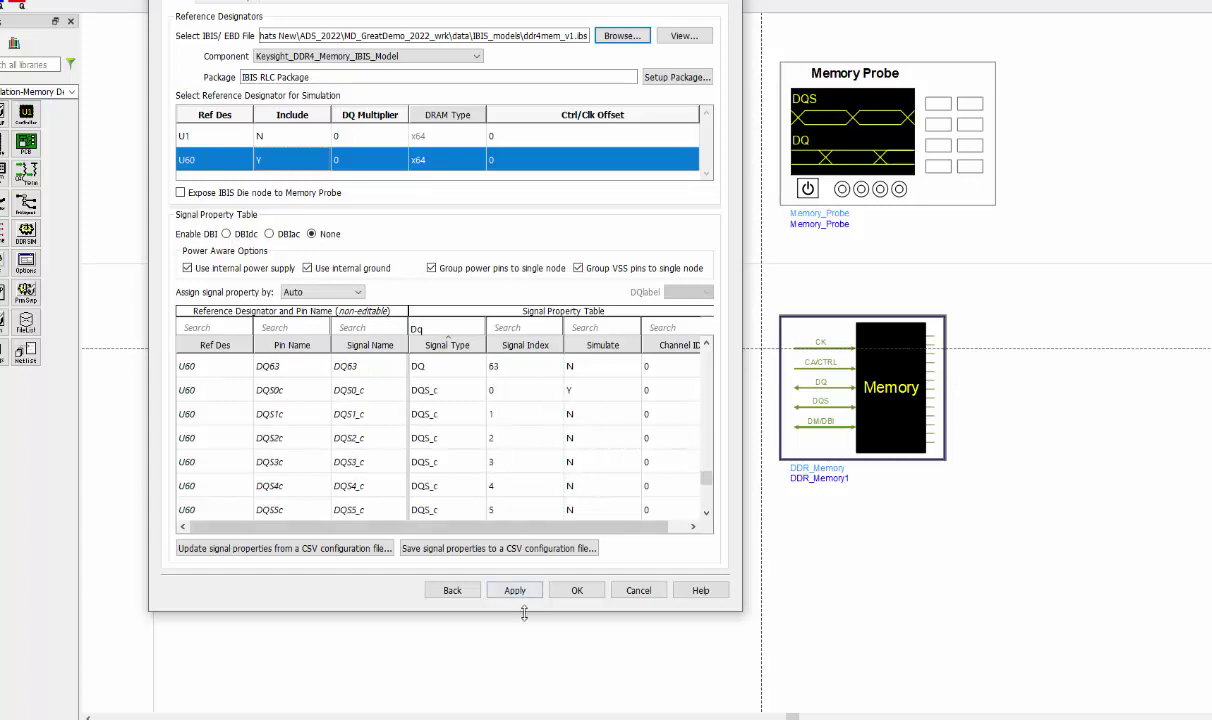
Set the DQ group to the IN_48 IBIS model, check the DQS models, and apply
{"action": "left_click", "coordinate": [227, 4]}
{"action": "left_click", "coordinate": [194, 450]}
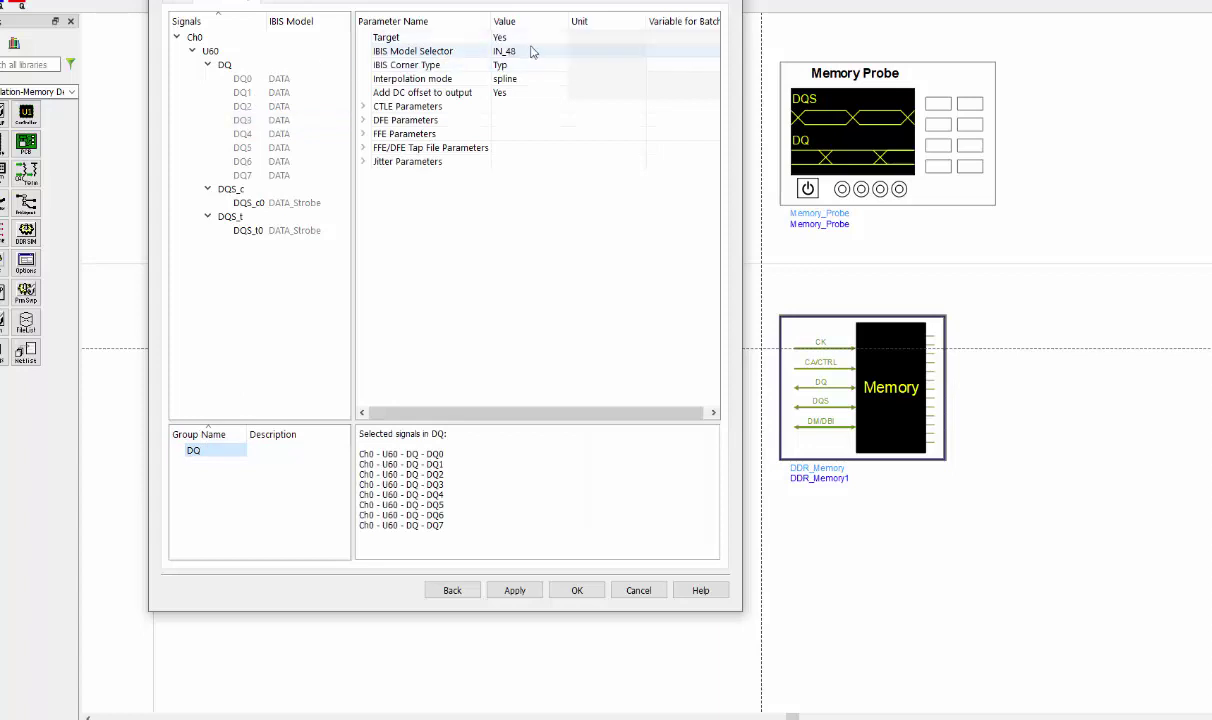
{"action": "left_click", "coordinate": [553, 52]}
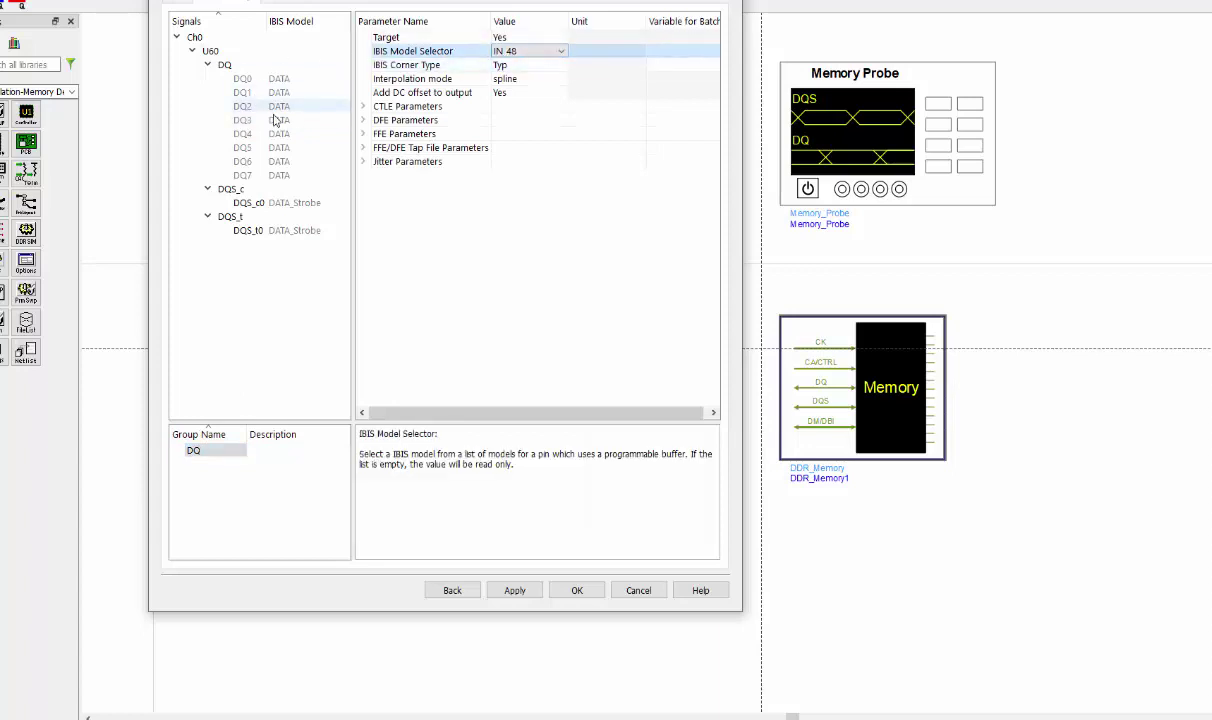
{"action": "left_click", "coordinate": [240, 203]}
{"action": "left_click", "coordinate": [248, 231]}
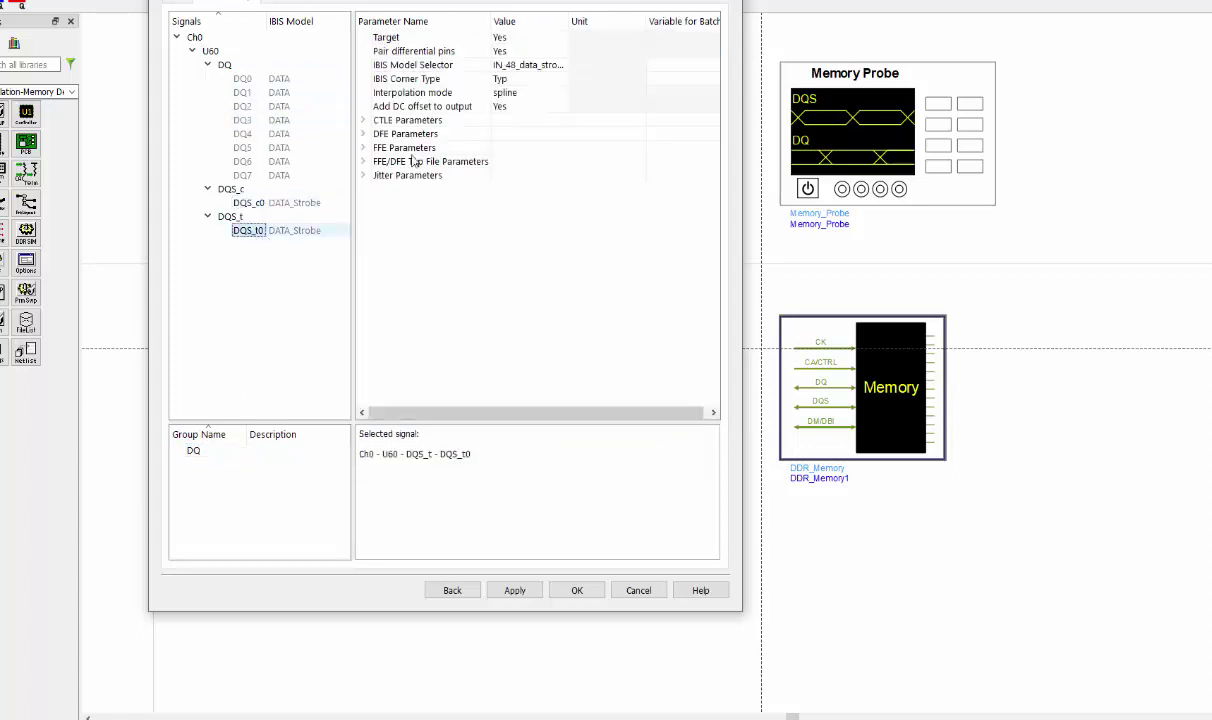
{"action": "left_click", "coordinate": [515, 591]}
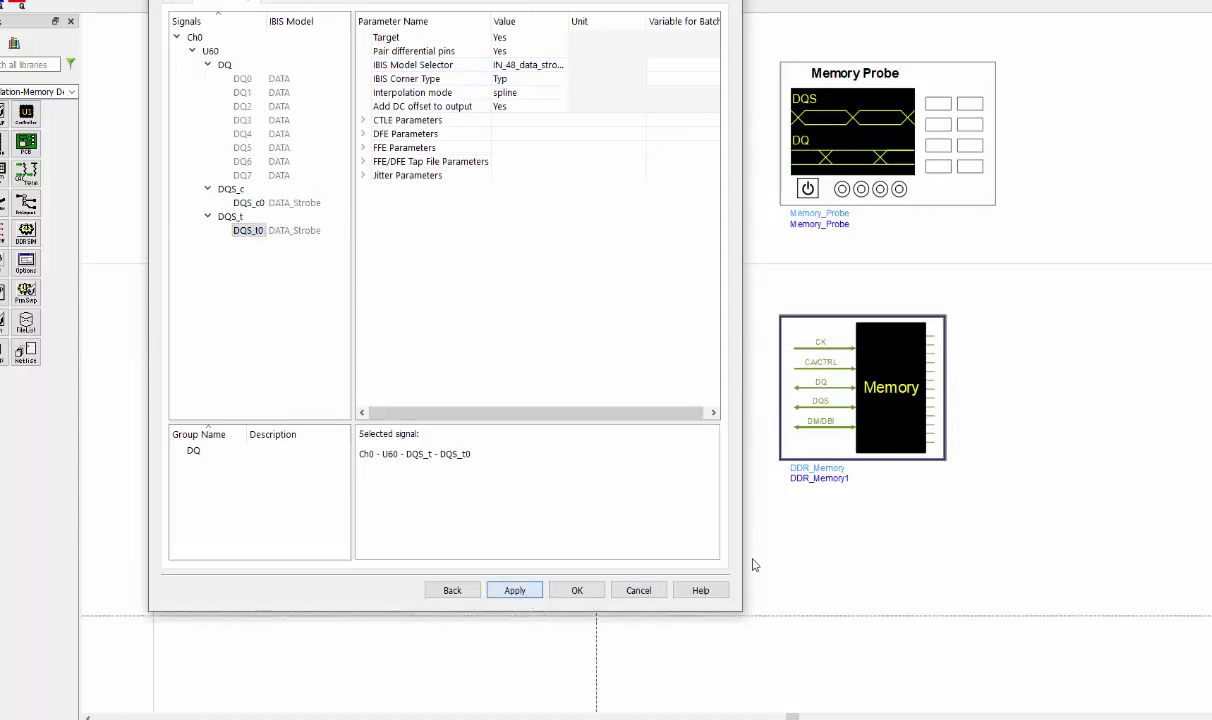
{"action": "left_click", "coordinate": [577, 590]}
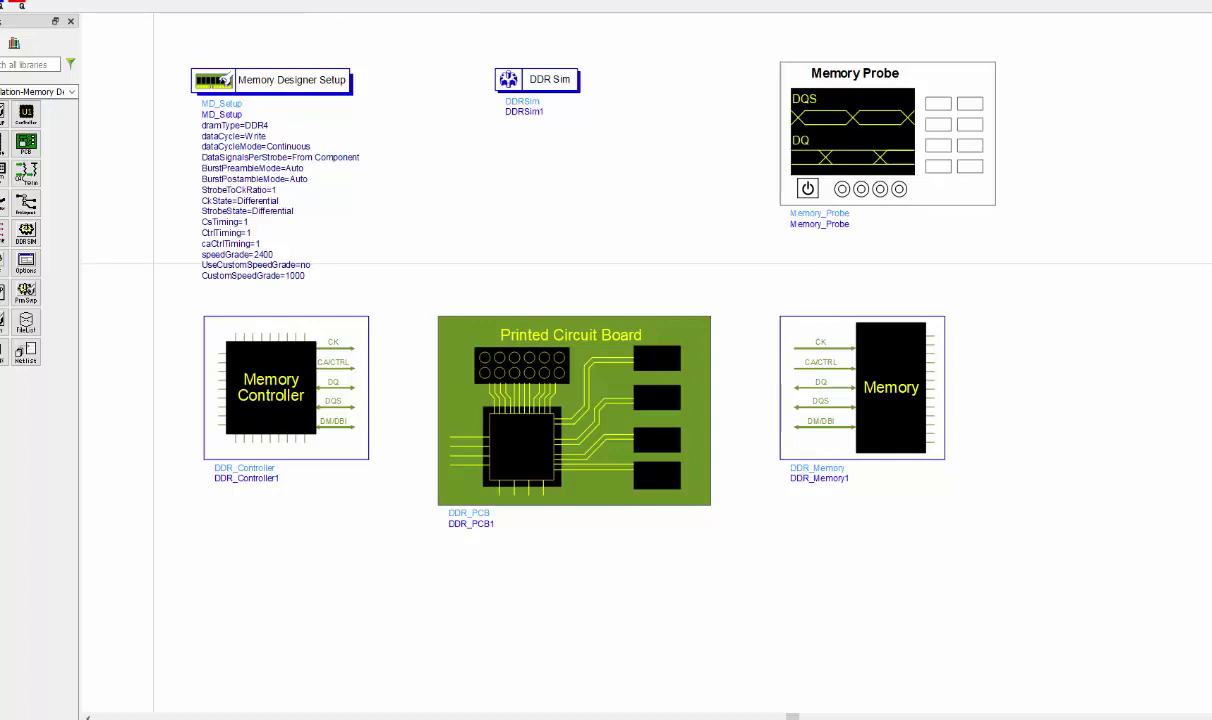
Wire controller-to-PCB and PCB-to-memory using Auto Connect pin matching
{"action": "left_click", "coordinate": [344, 0]}
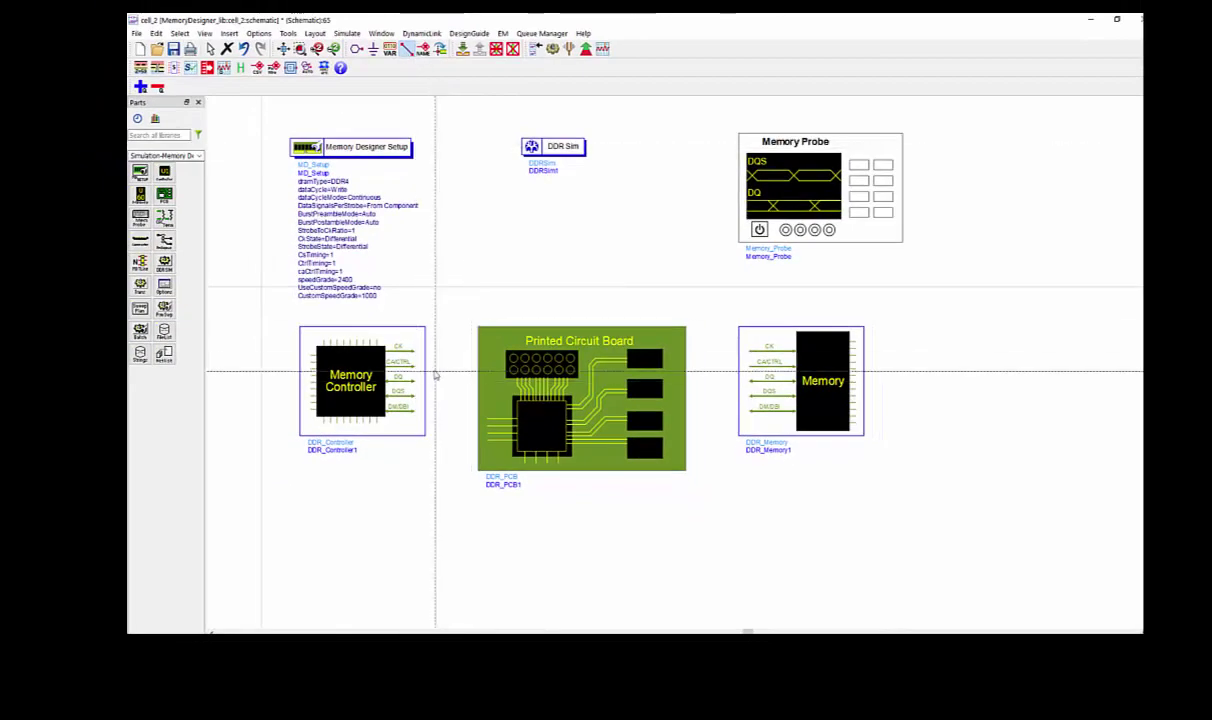
{"action": "left_click", "coordinate": [478, 370]}
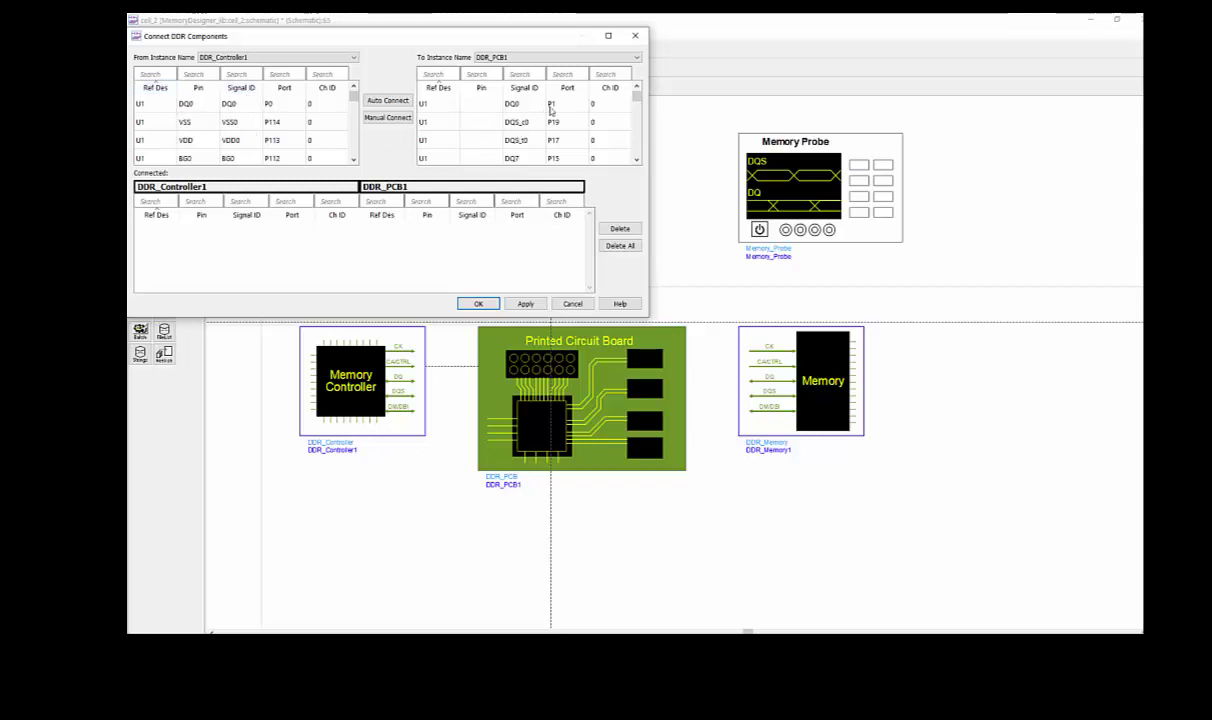
{"action": "left_click", "coordinate": [389, 102]}
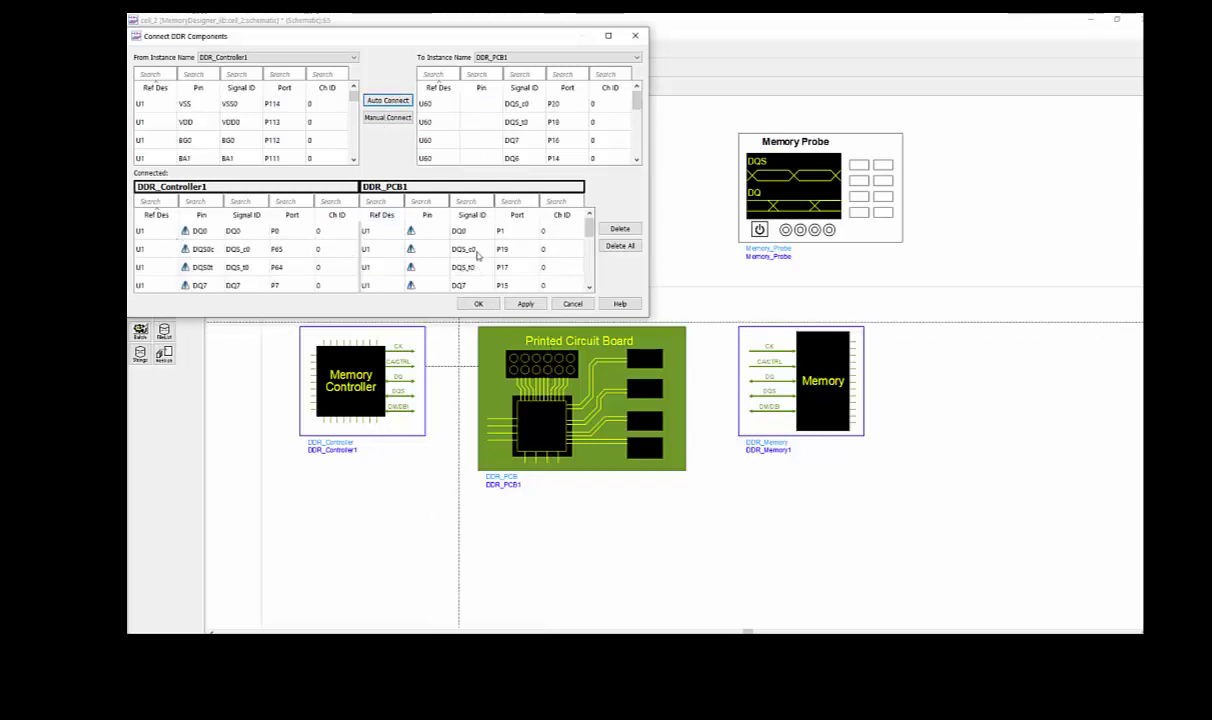
{"action": "left_click", "coordinate": [640, 365]}
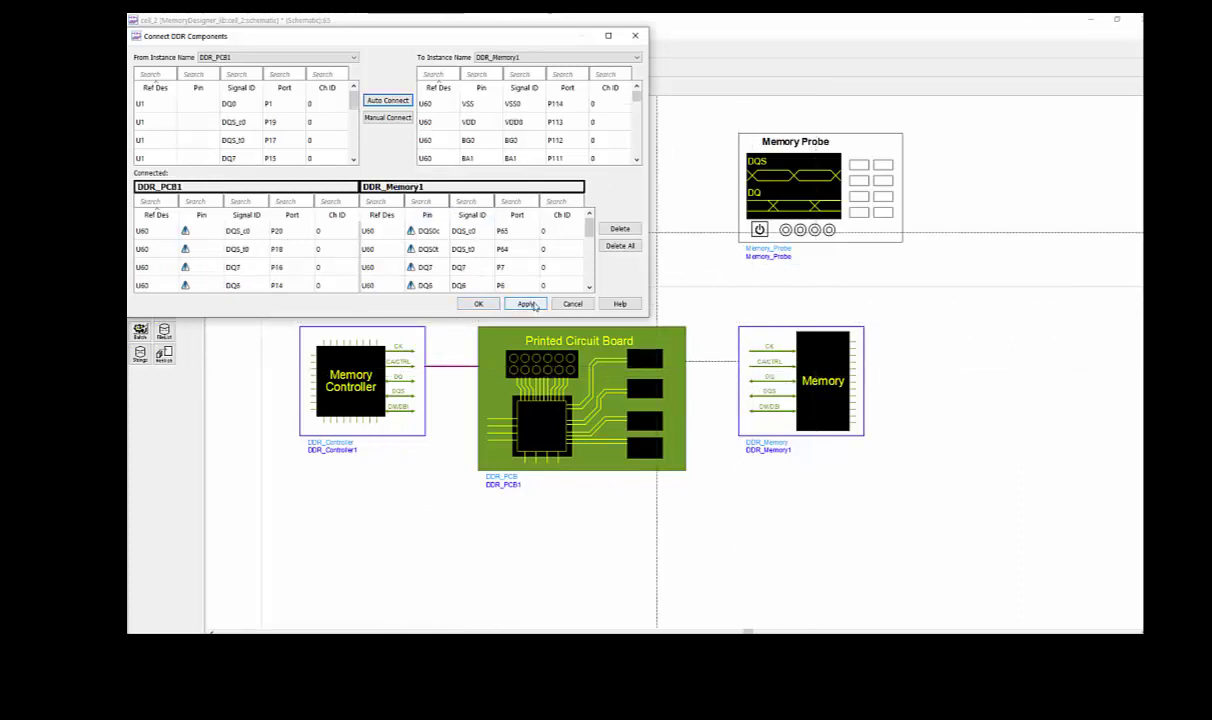
{"action": "left_click", "coordinate": [478, 303]}
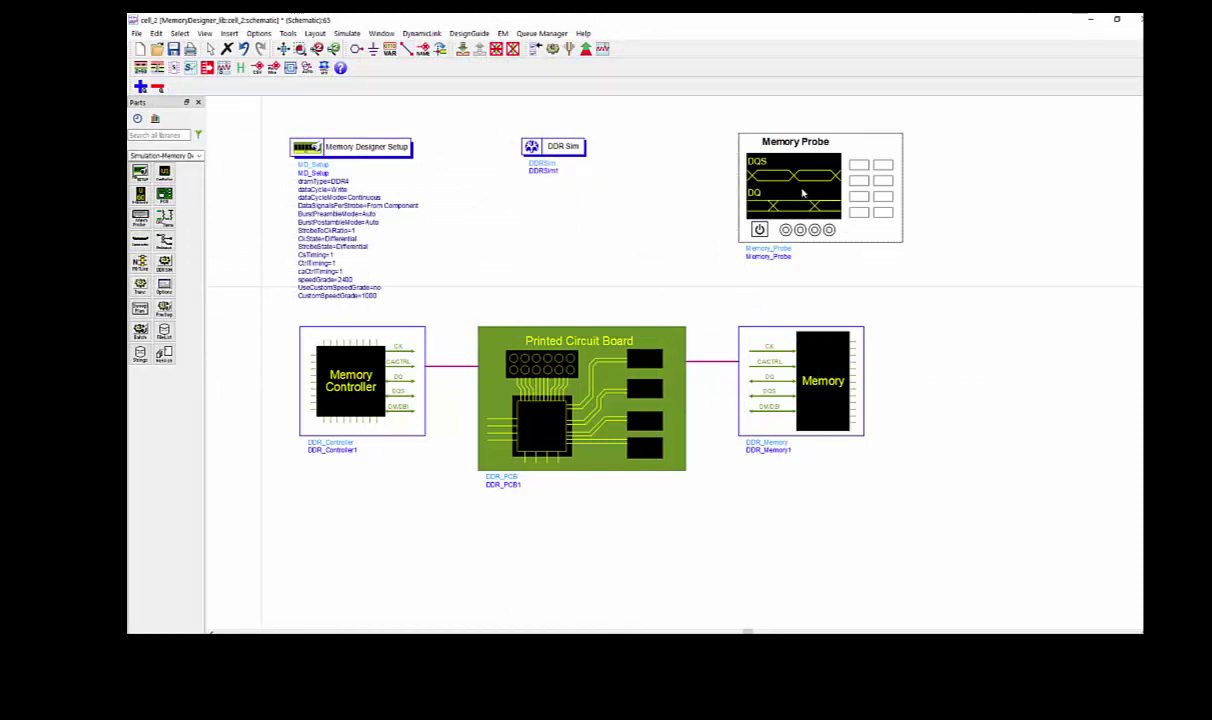
Review the probe's DQ/DM/DBI and CA/CTRL input voltage thresholds
{"action": "double_click", "coordinate": [800, 238]}
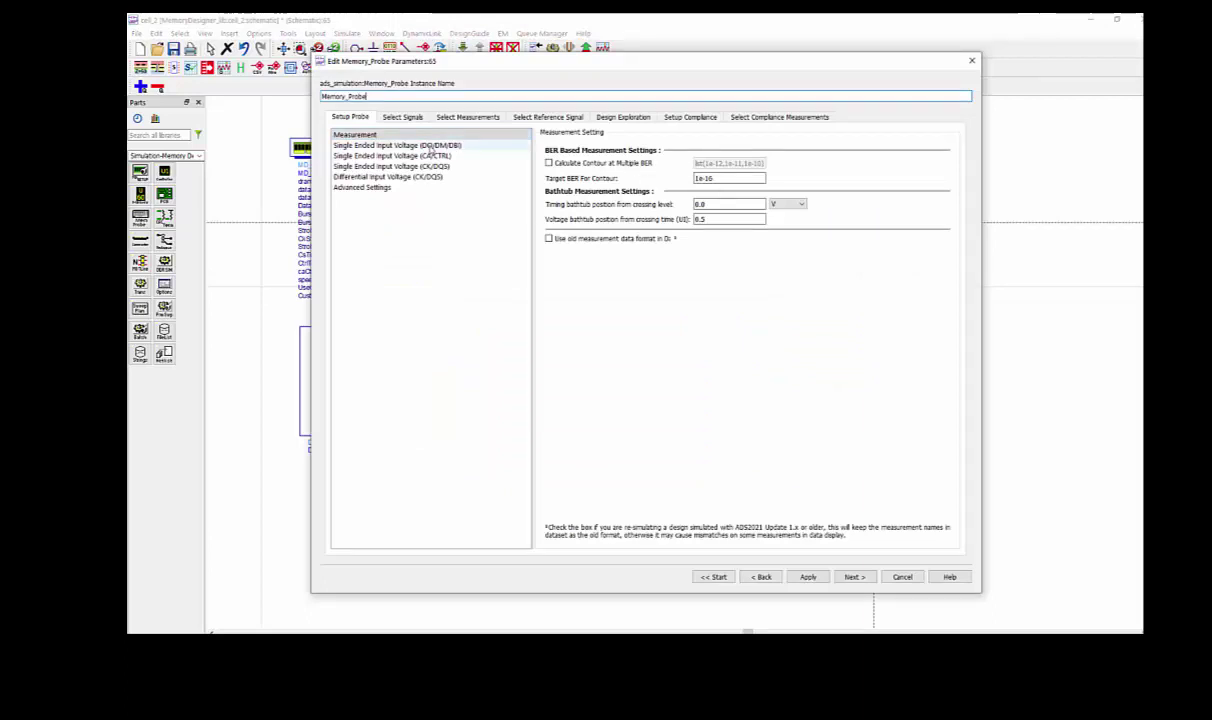
{"action": "left_click", "coordinate": [430, 145]}
{"action": "left_click", "coordinate": [430, 156]}
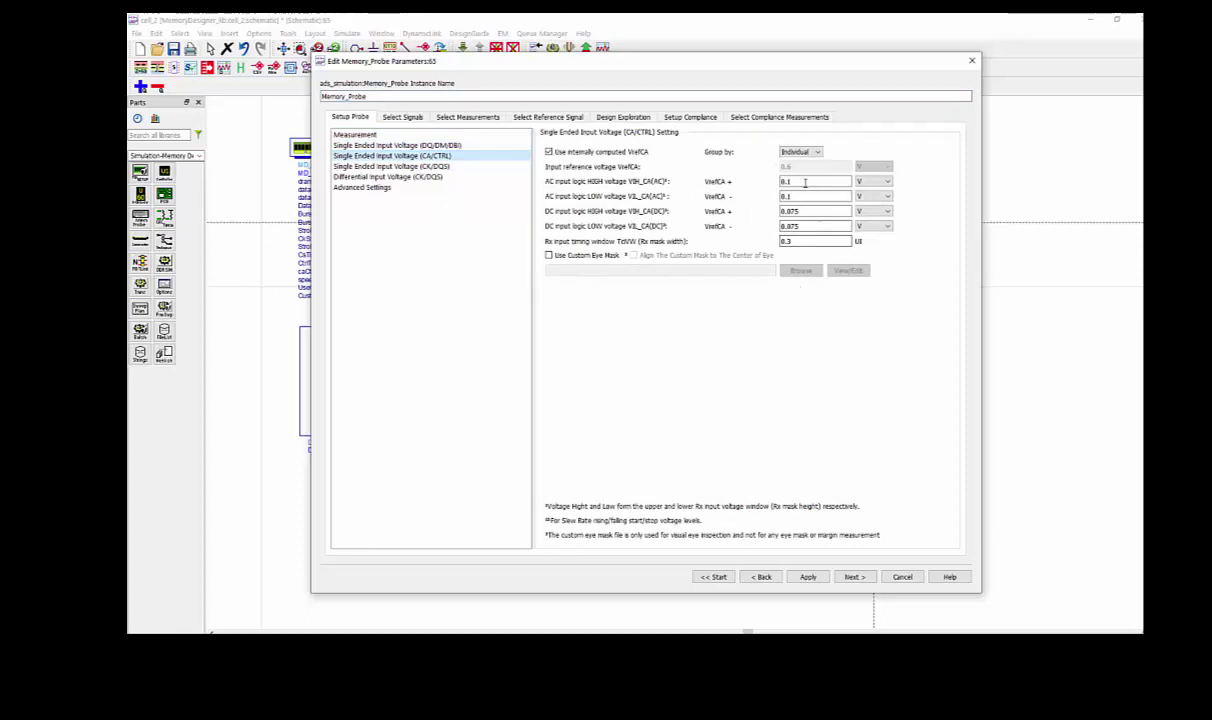
{"action": "left_click", "coordinate": [805, 182]}
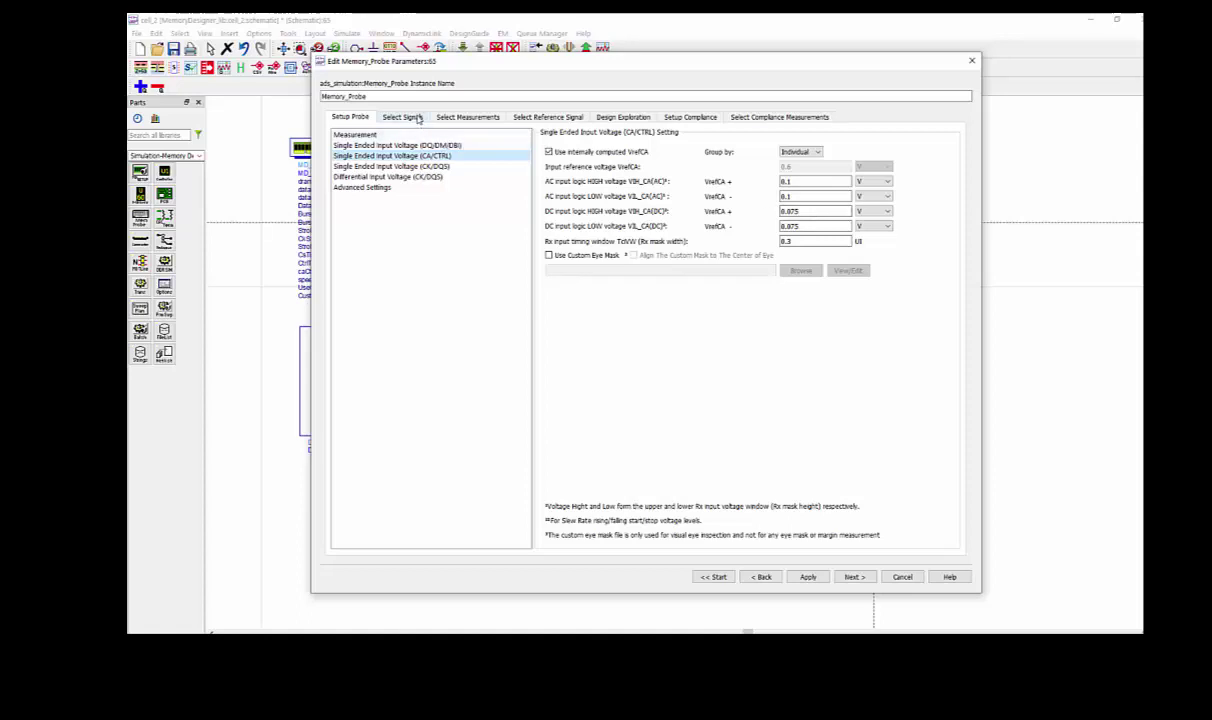
{"action": "left_click", "coordinate": [401, 118]}
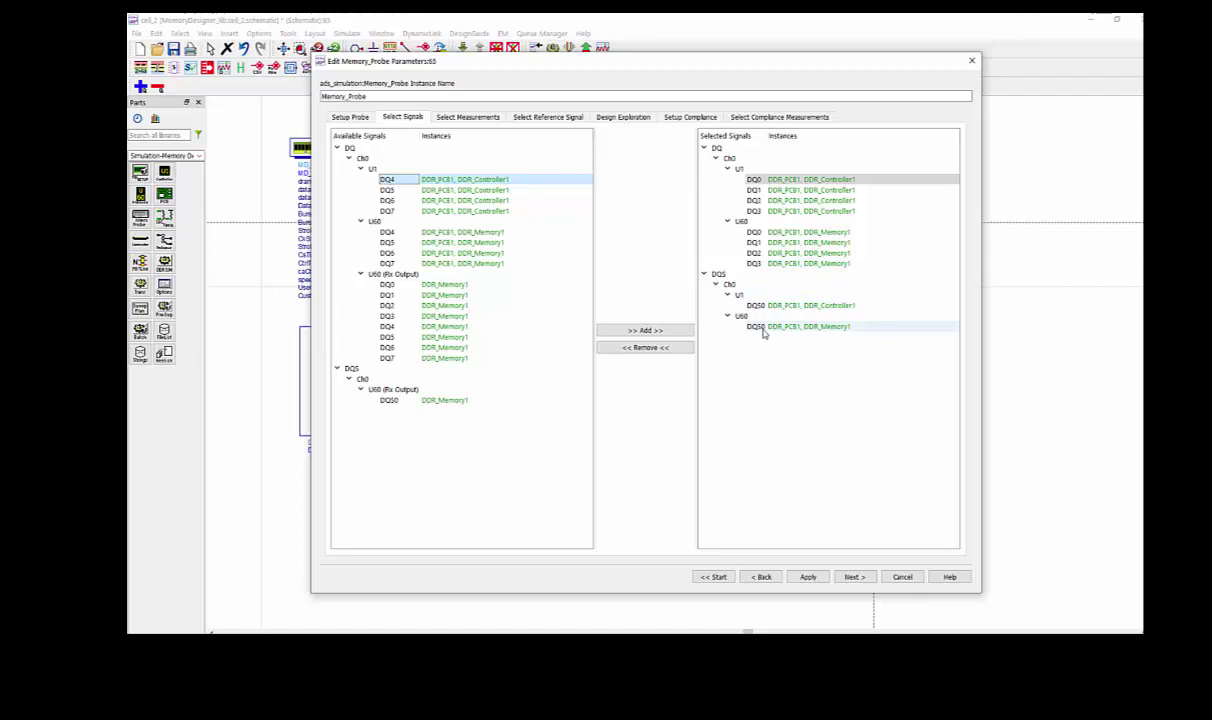
Probe the Ch0 DQ and DQS0 signals with Eye, Mask Margin and Strobed Eye measurements
{"action": "left_click", "coordinate": [445, 118]}
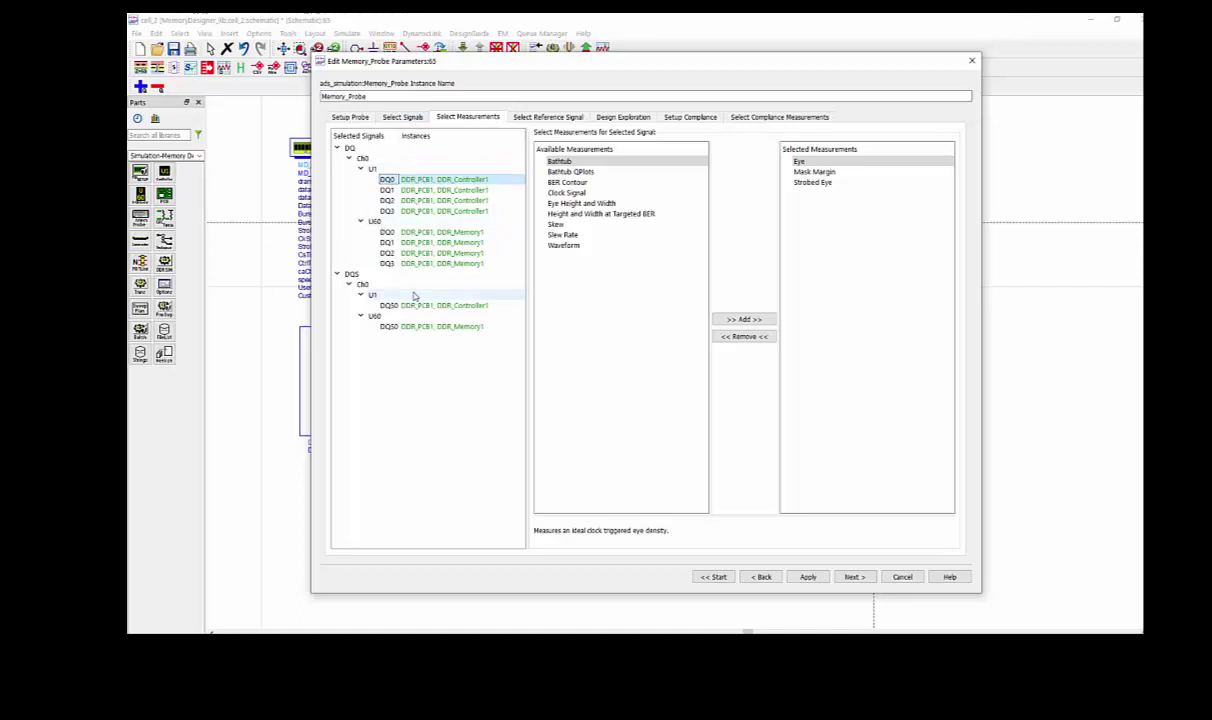
{"action": "left_click", "coordinate": [363, 158]}
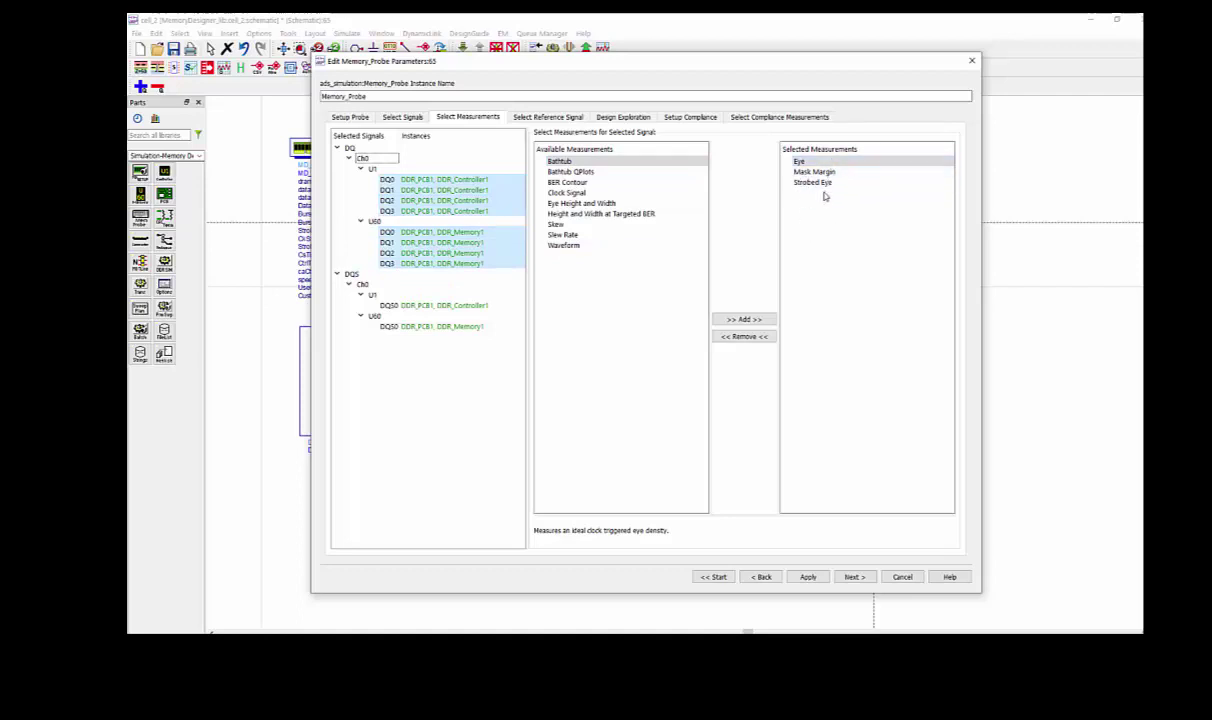
{"action": "left_click", "coordinate": [440, 326]}
{"action": "left_click", "coordinate": [548, 117]}
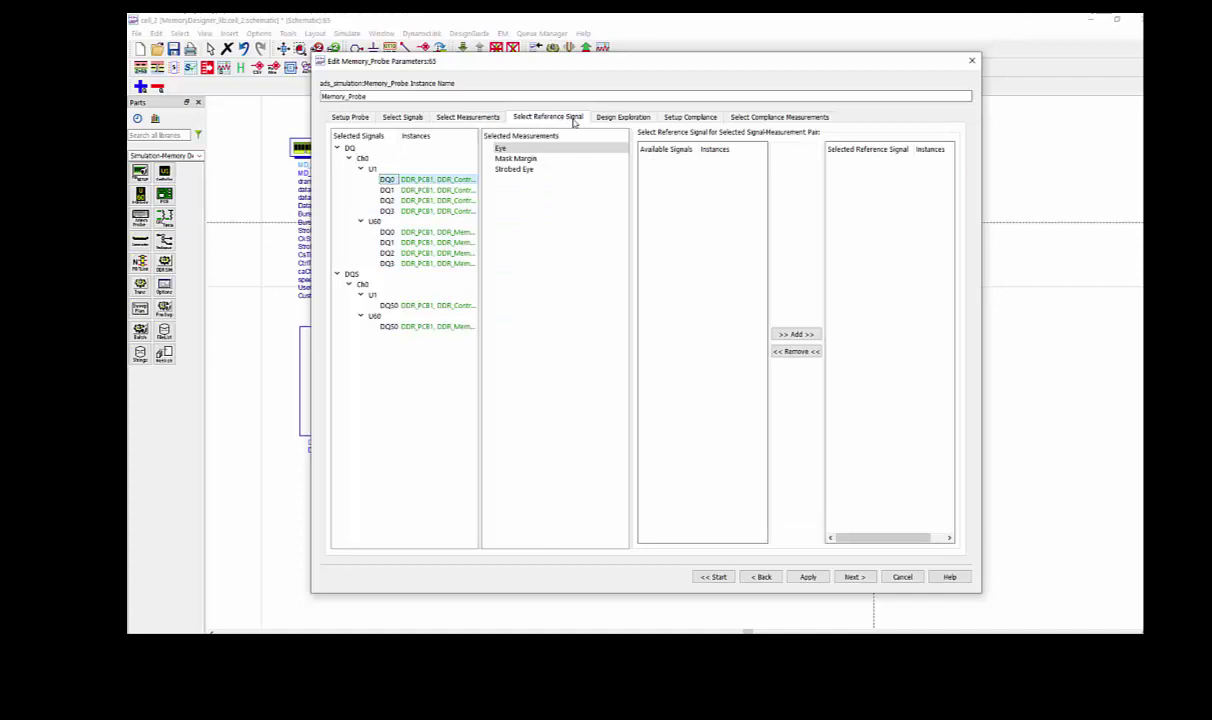
{"action": "left_click", "coordinate": [690, 117]}
{"action": "left_click", "coordinate": [770, 118]}
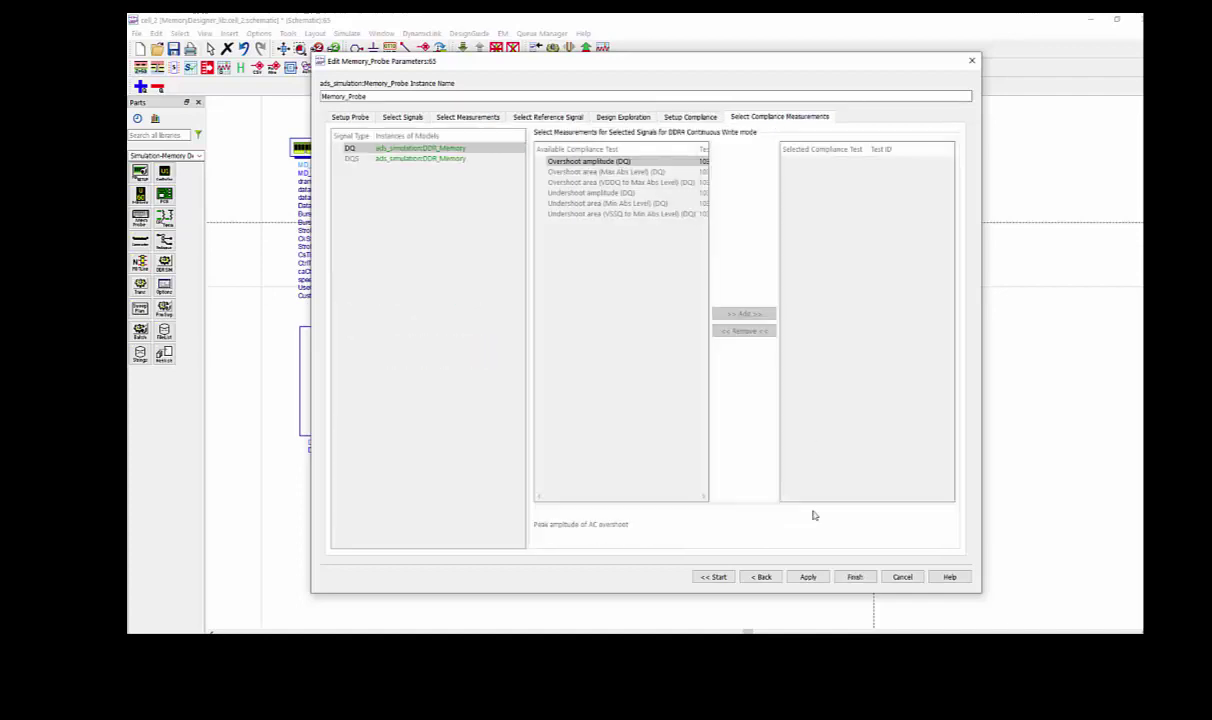
{"action": "left_click", "coordinate": [866, 578]}
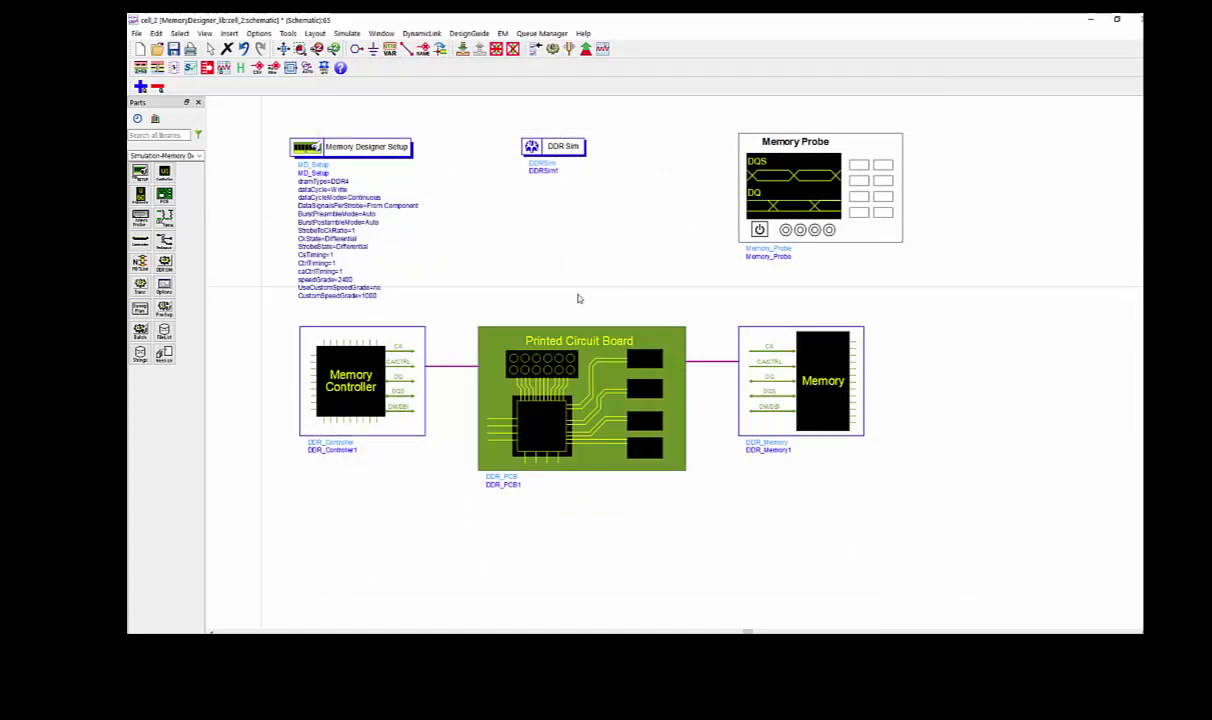
Simulate and inspect the DQ/DQS eye diagrams and the DQ0–DQ3 mask-margin table
{"action": "left_click", "coordinate": [554, 52]}
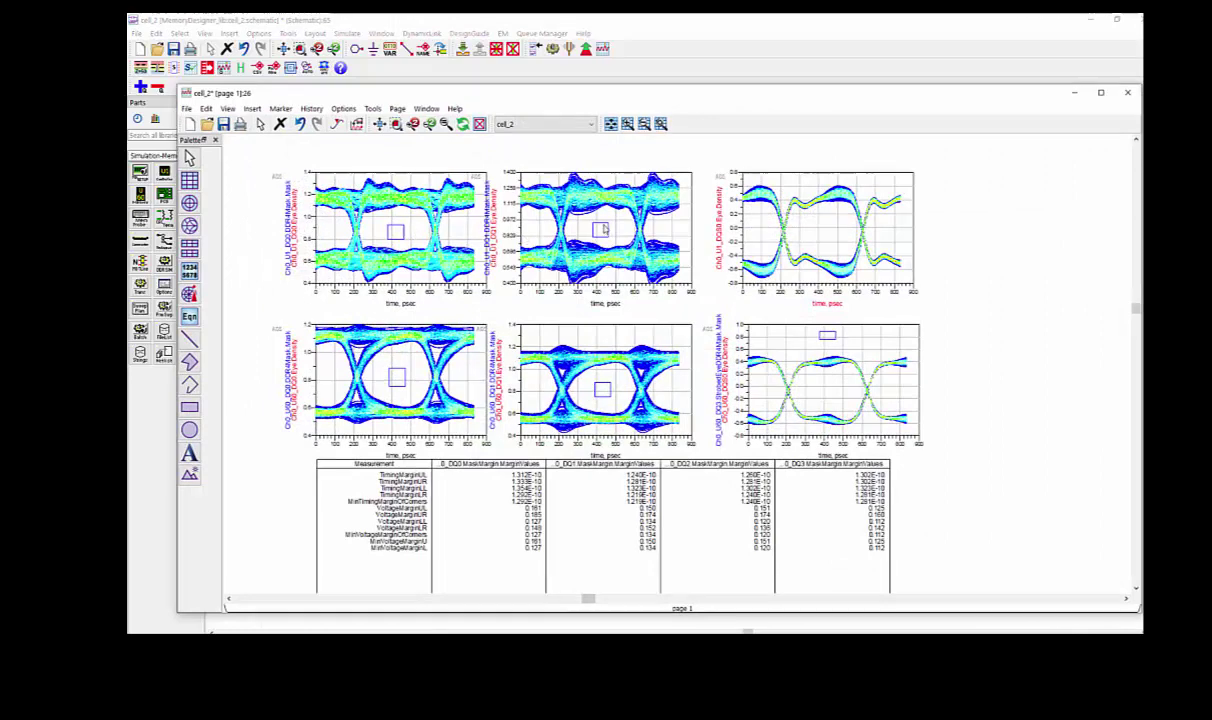
{"action": "mouse_move", "coordinate": [380, 204]}
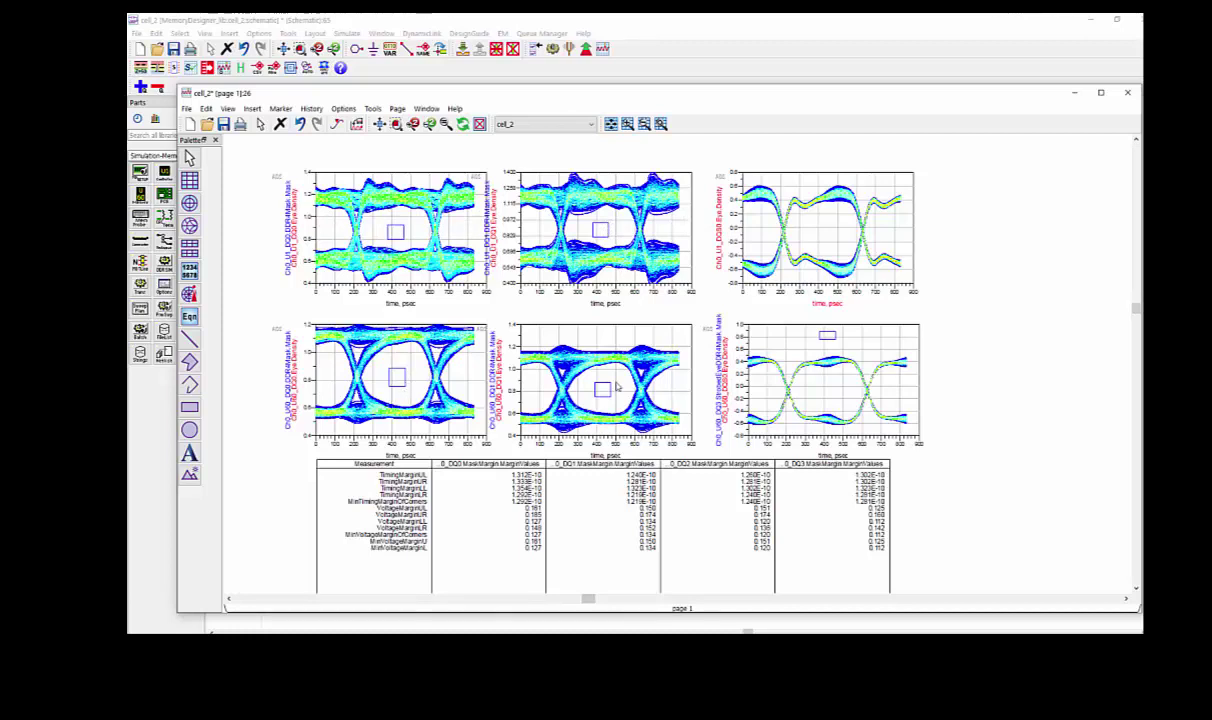
{"action": "mouse_move", "coordinate": [618, 387]}
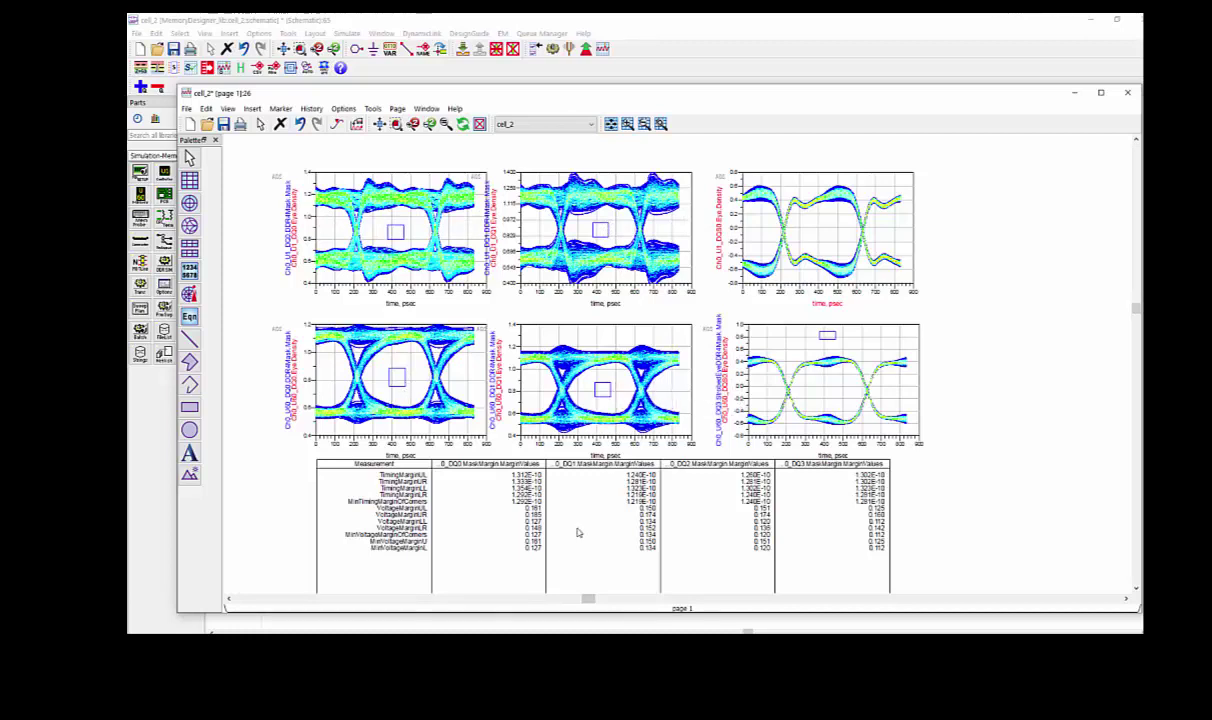